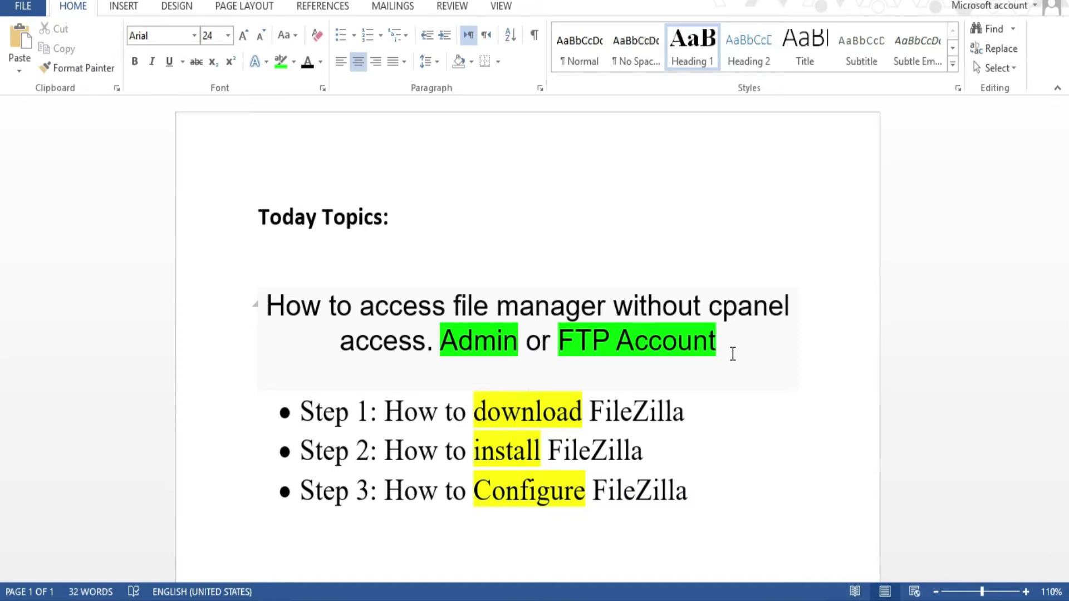
Step: Review the tutorial topic and Step 1 in the document, along with the feature sections of the cPanel home page
left_click_drag(560, 341, 716, 345)
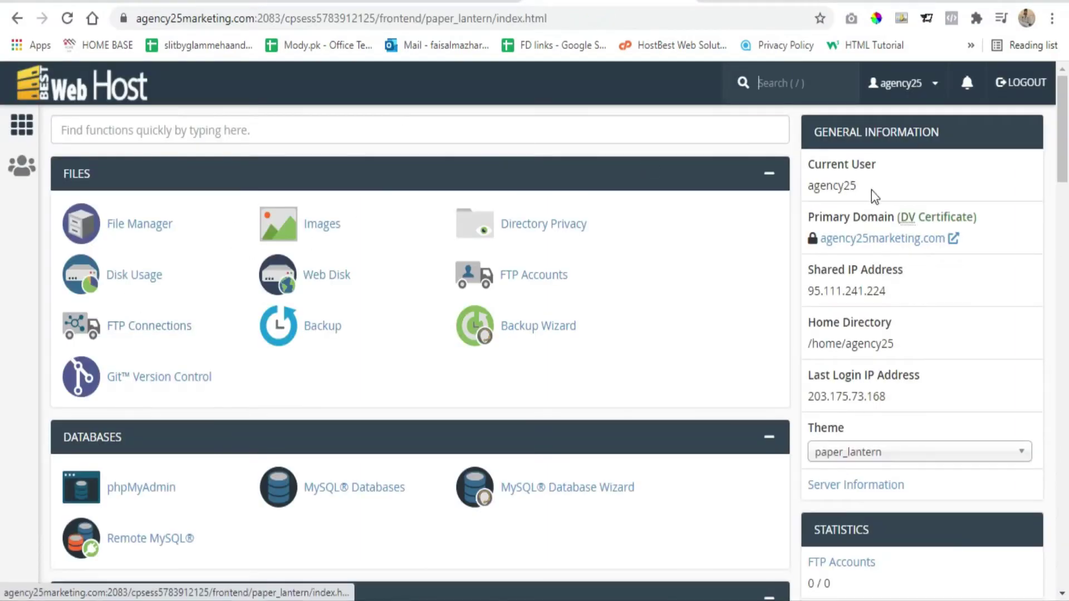
scroll(549, 161, "down", 3)
scroll(549, 210, "down", 15)
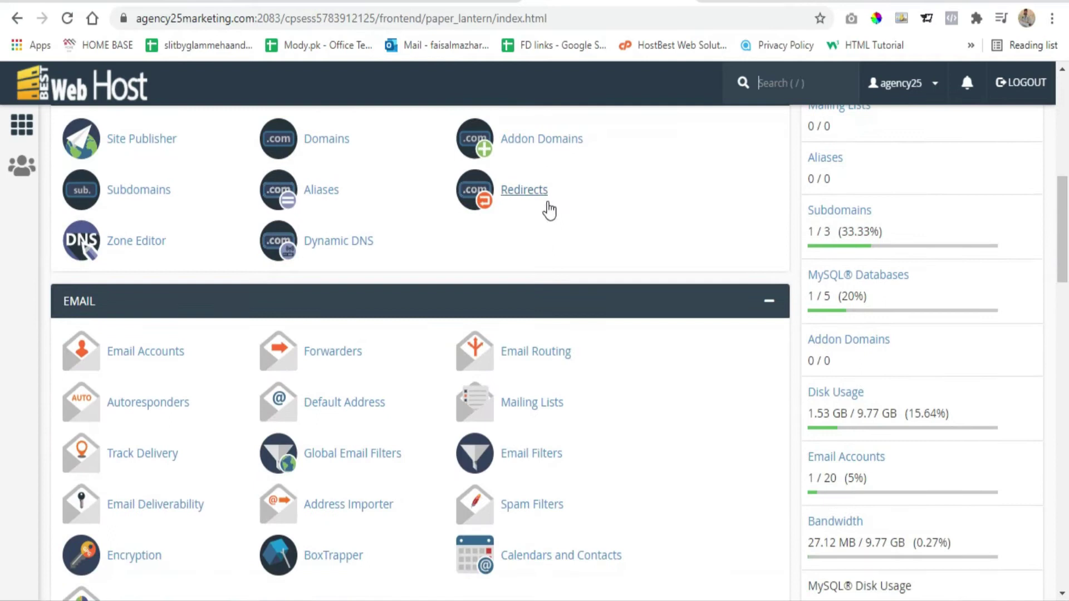
scroll(566, 256, "up", 8)
scroll(556, 263, "up", 6)
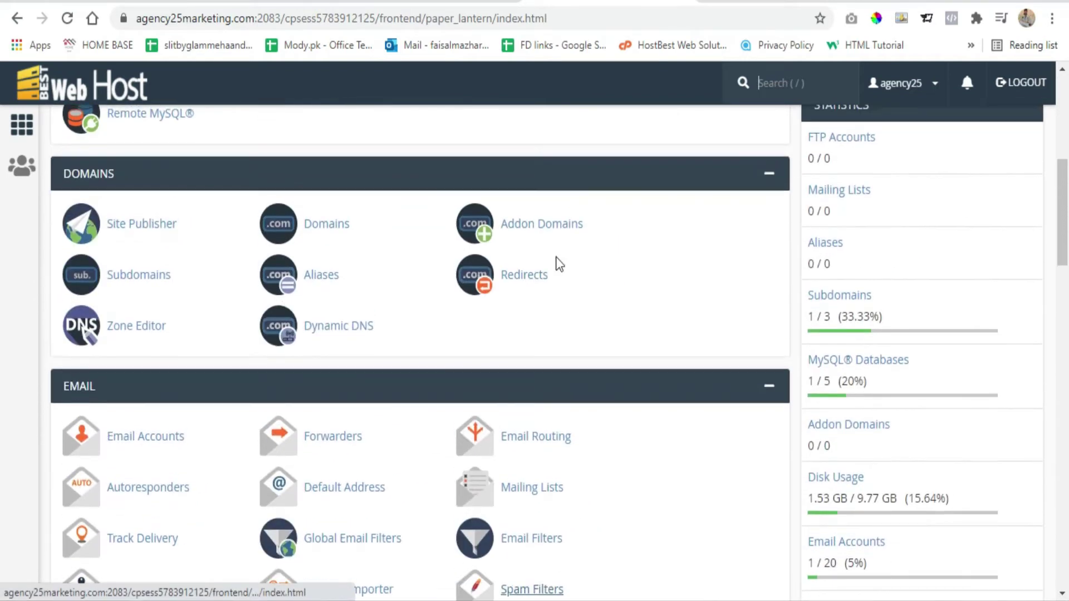
scroll(370, 296, "up", 3)
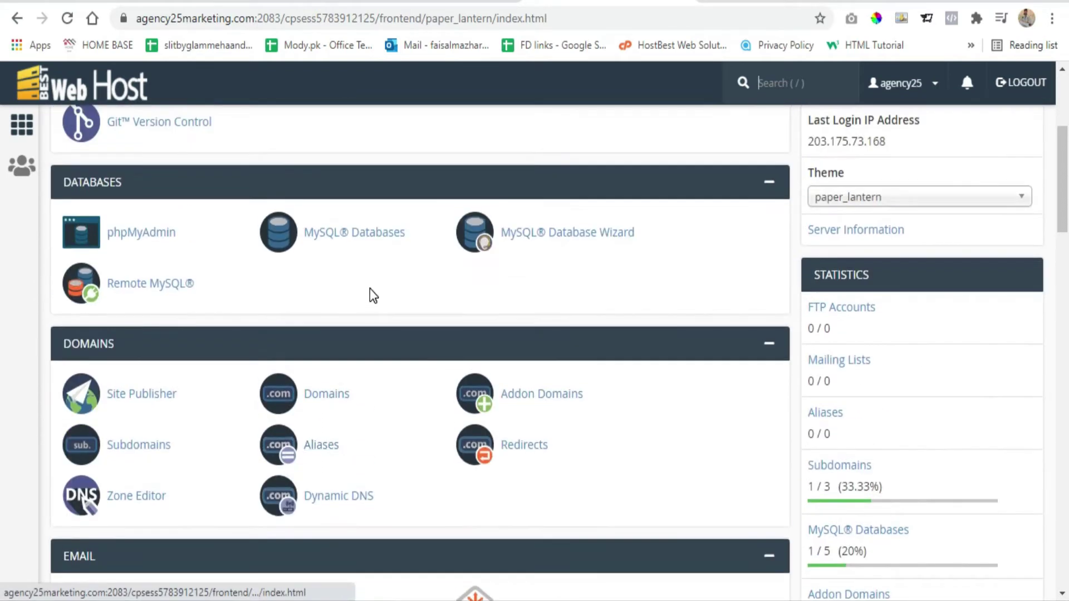
scroll(370, 294, "up", 2)
scroll(218, 302, "up", 3)
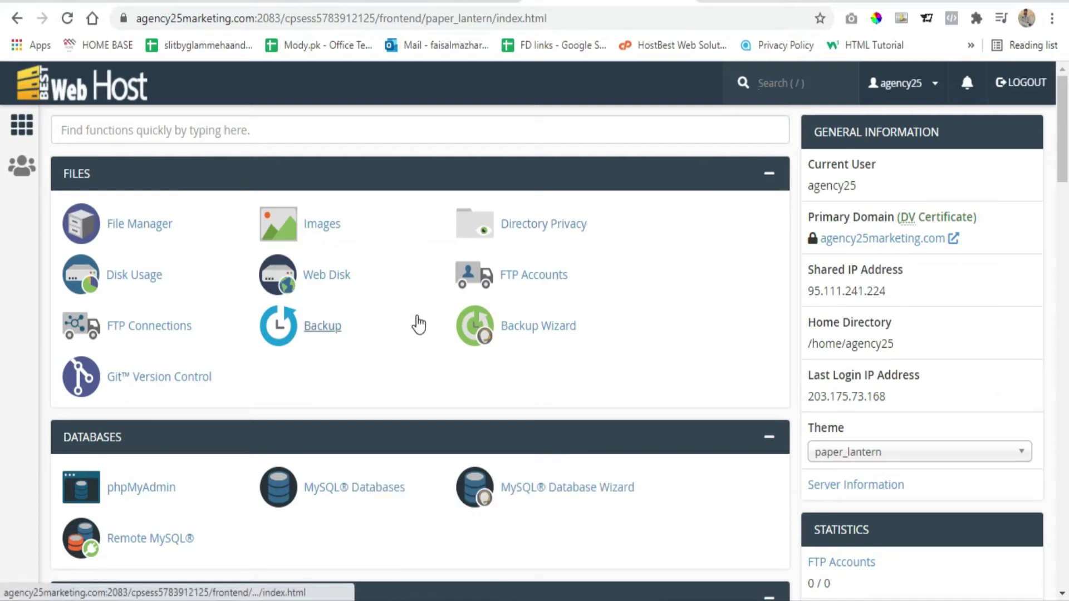
key("slash")
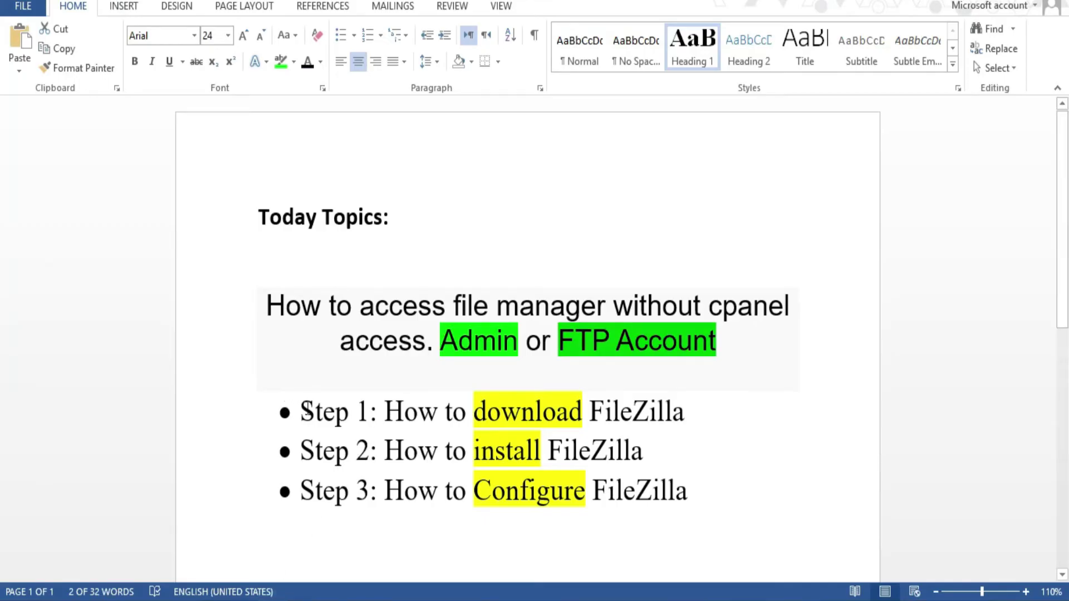
left_click_drag(306, 411, 619, 415)
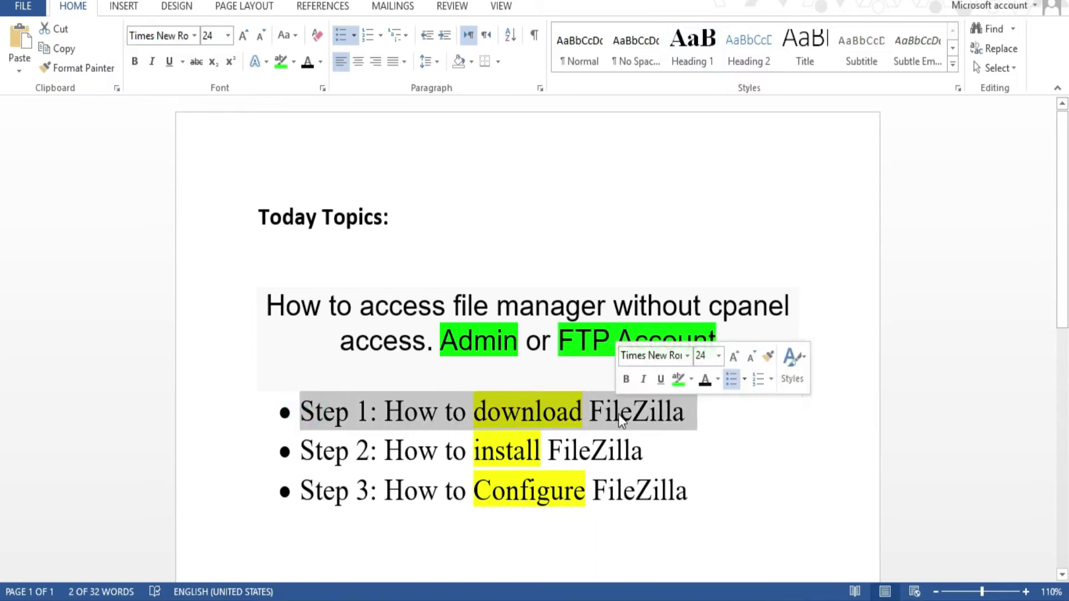
left_click(619, 414)
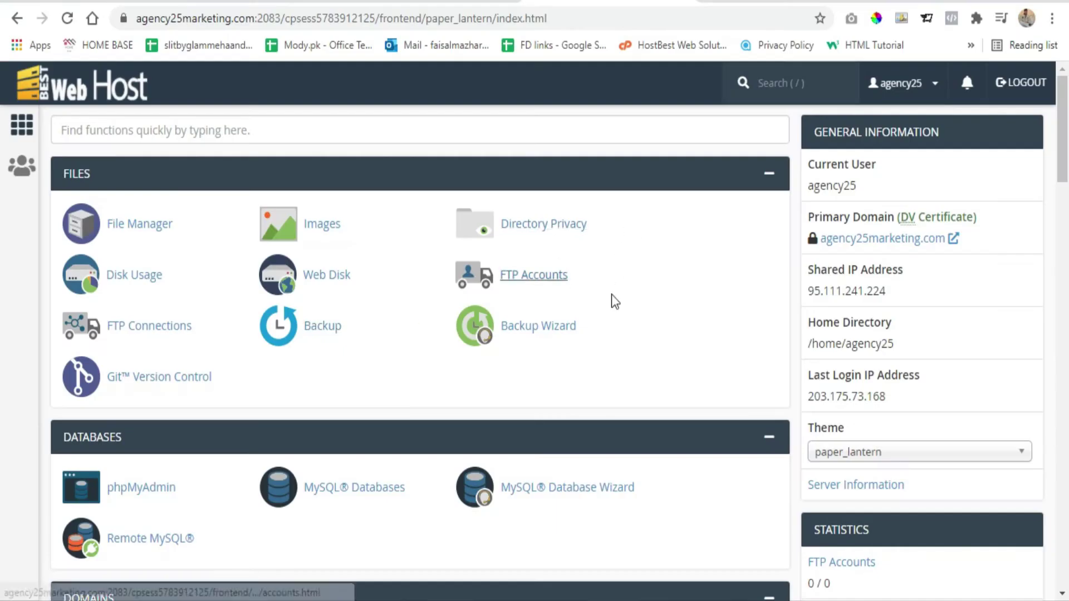
Step: Search Google for "filezilla download" in a new browser tab and open the FileZilla Client for Windows (64bit x86) download page
left_click(889, 3)
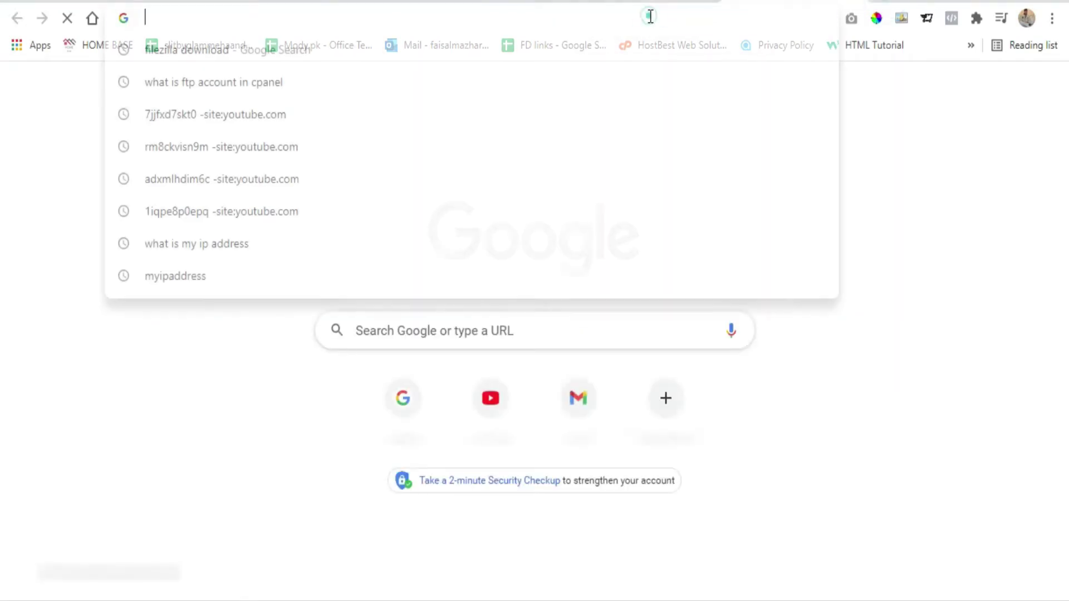
type("go")
key("Return")
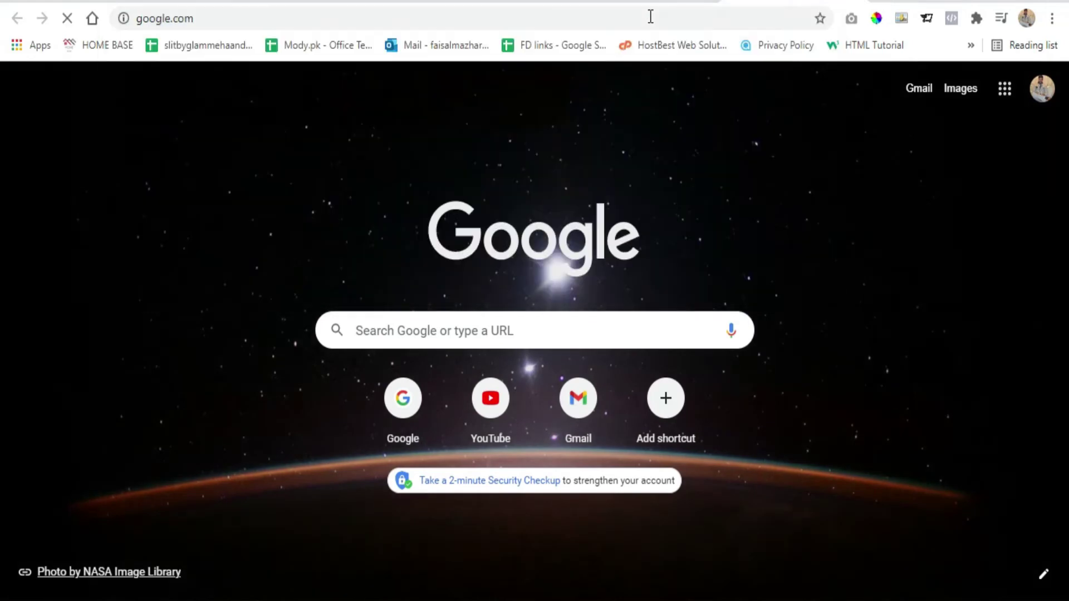
type("file")
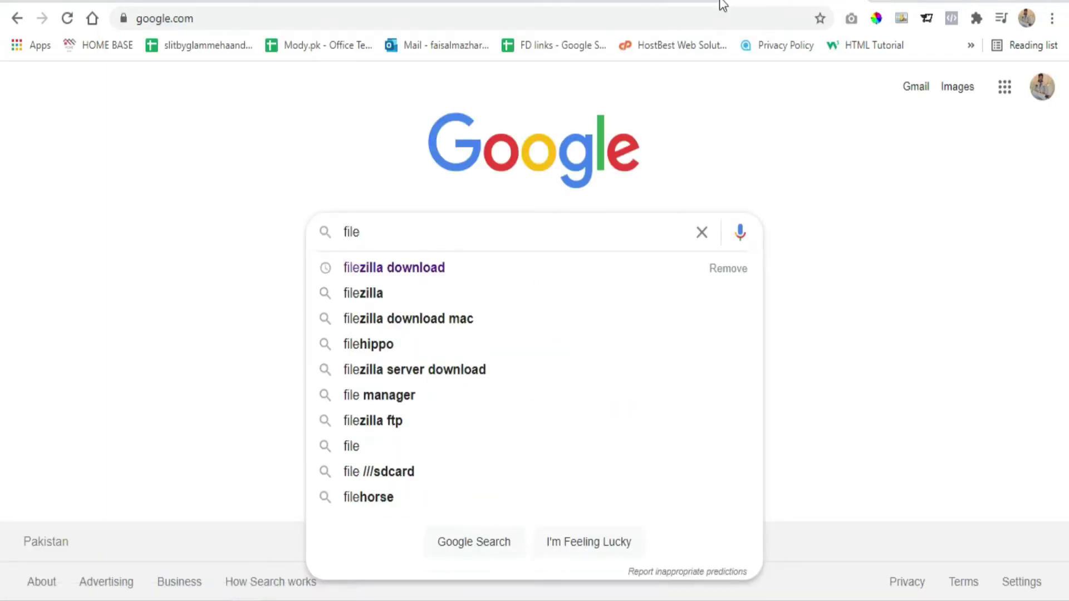
left_click(393, 264)
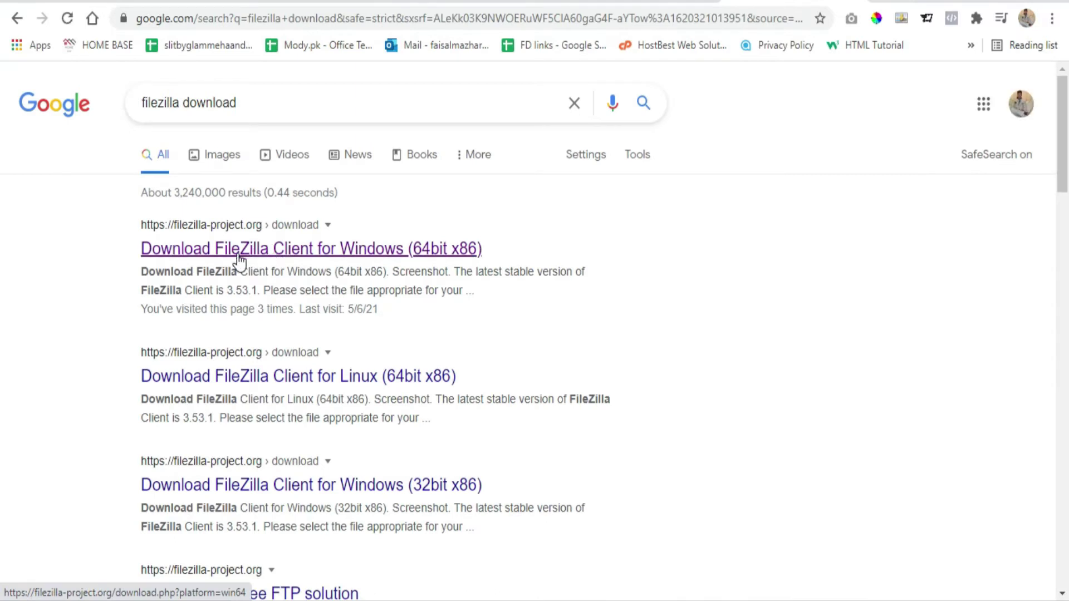
left_click(240, 258)
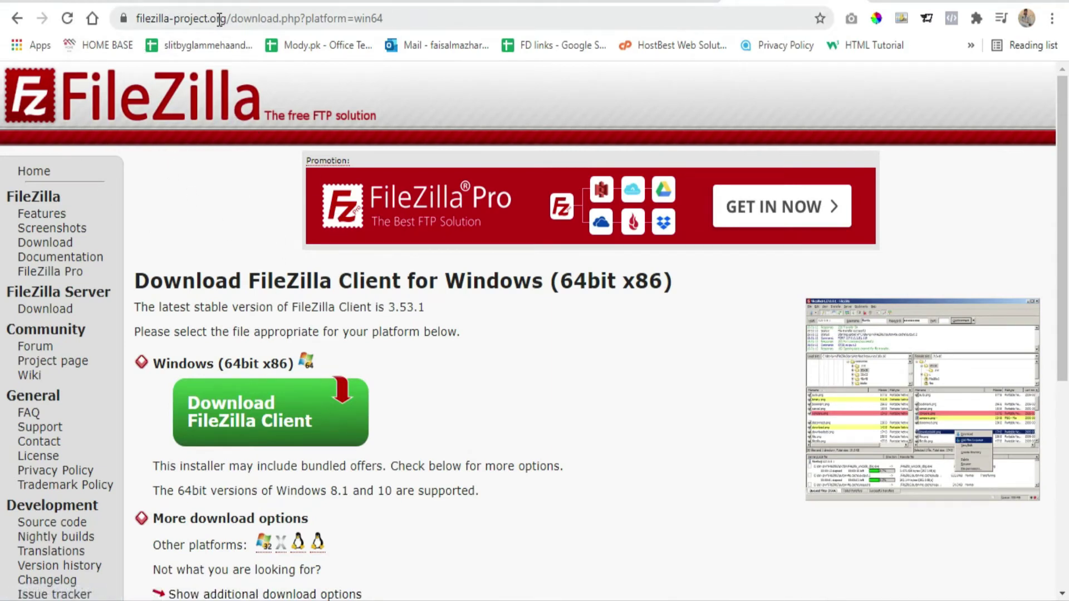
Step: Start downloading the standard FileZilla edition for Windows (64bit x86), then cancel the download
left_click(419, 18)
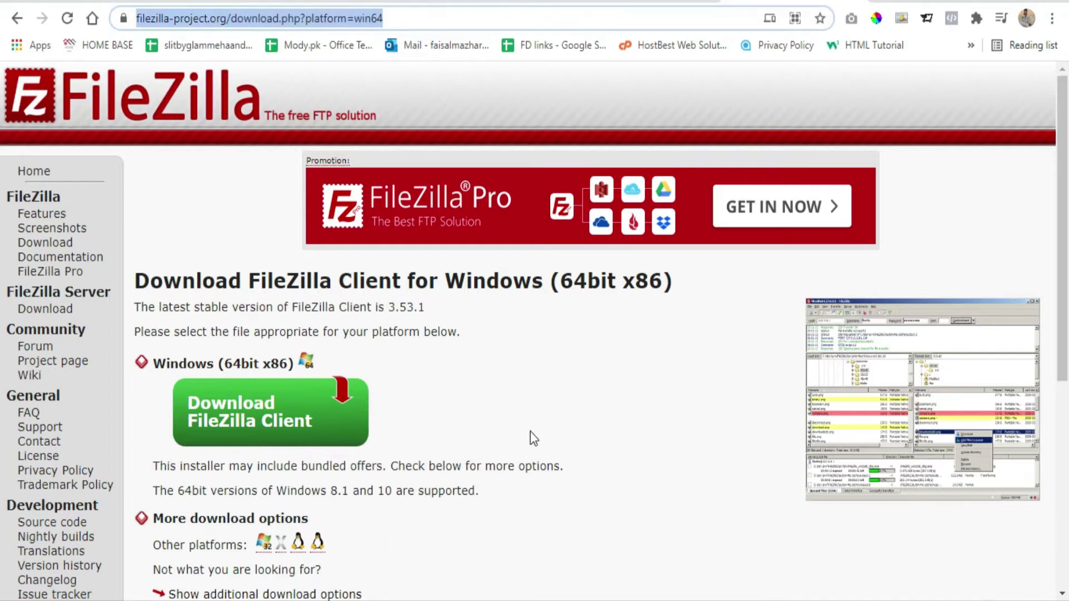
scroll(557, 329, "down", 1)
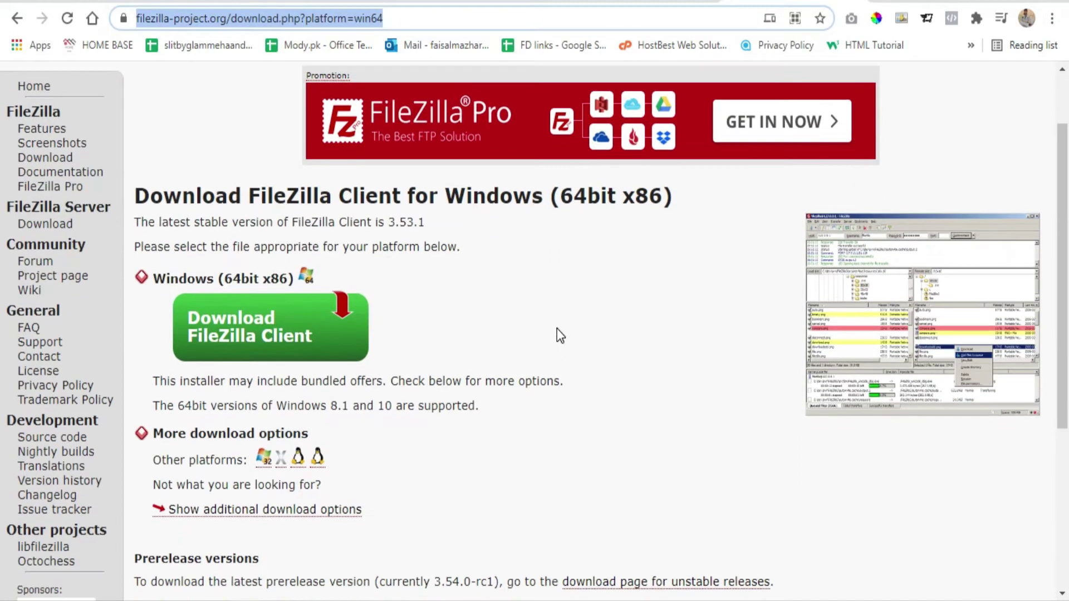
left_click(261, 341)
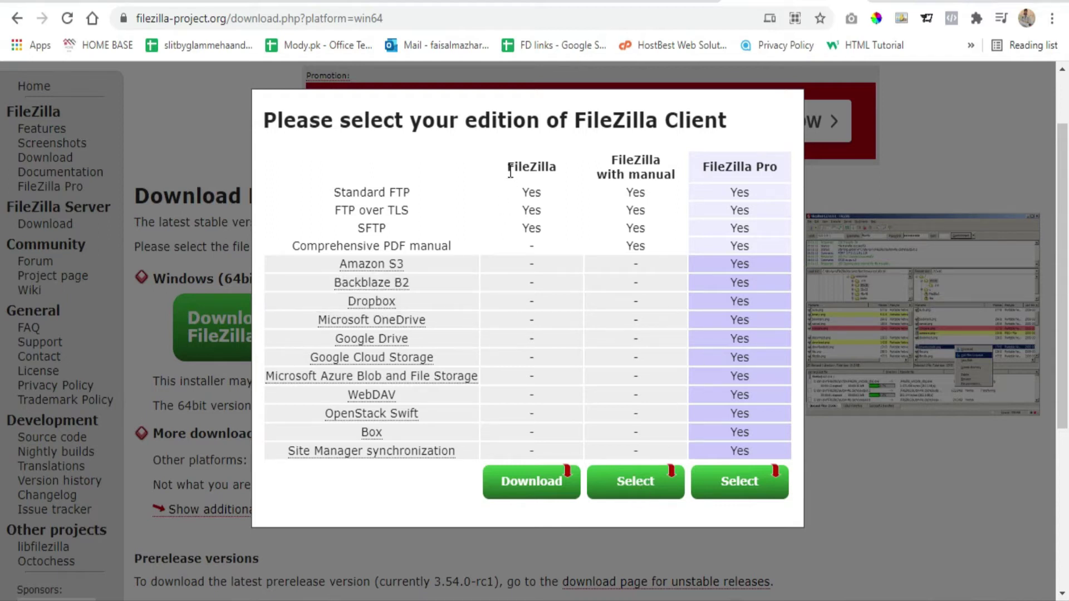
left_click(528, 485)
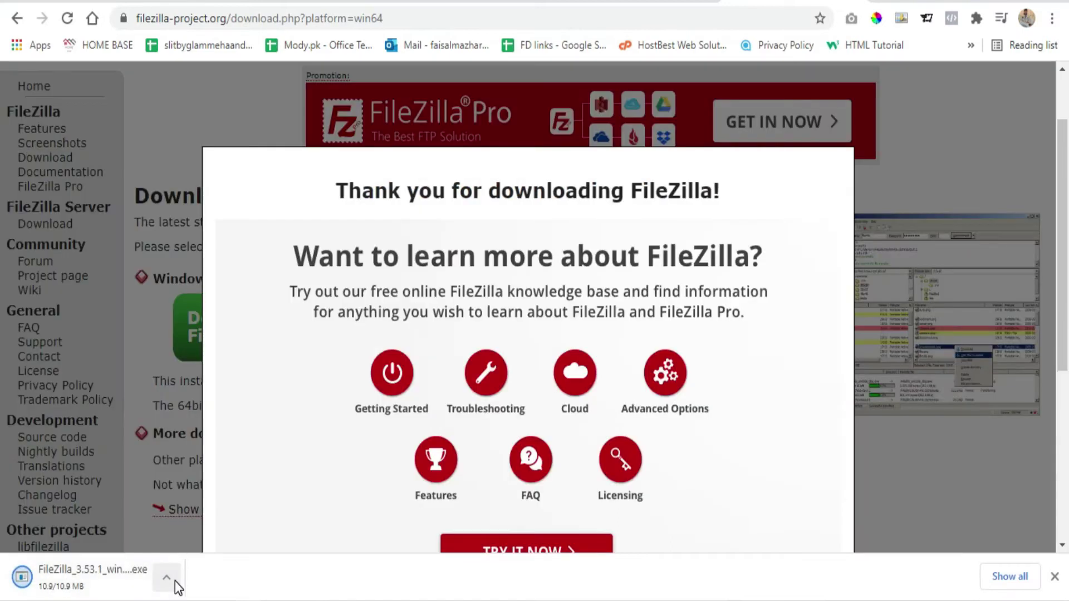
left_click(169, 577)
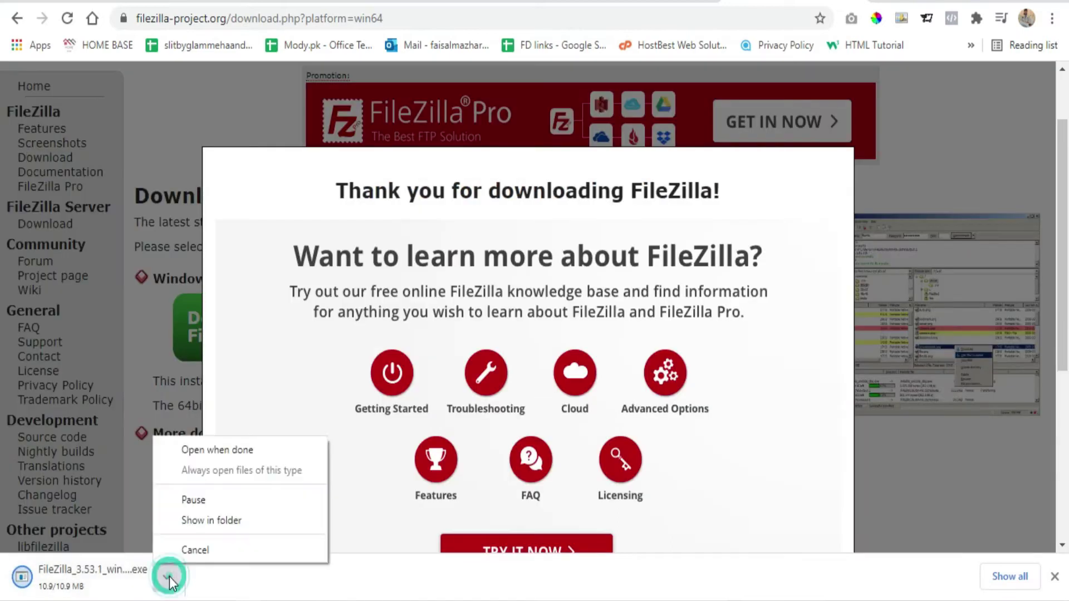
left_click(183, 548)
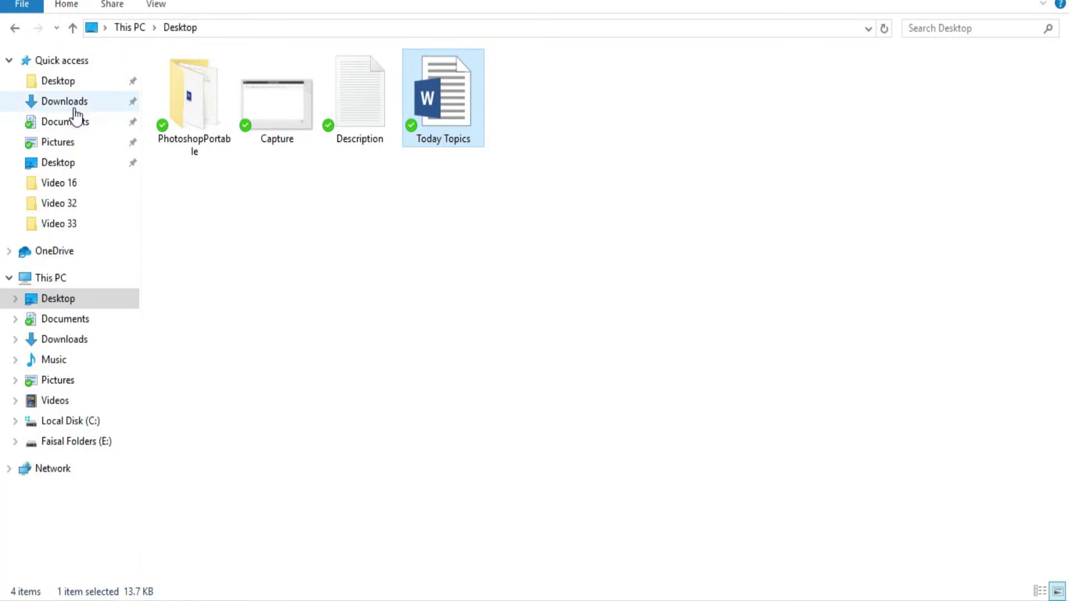
Step: Delete the duplicate installer FileZilla_3.53.1_win64_sponsored-setup (1) from the Downloads folder in File Explorer
left_click(79, 106)
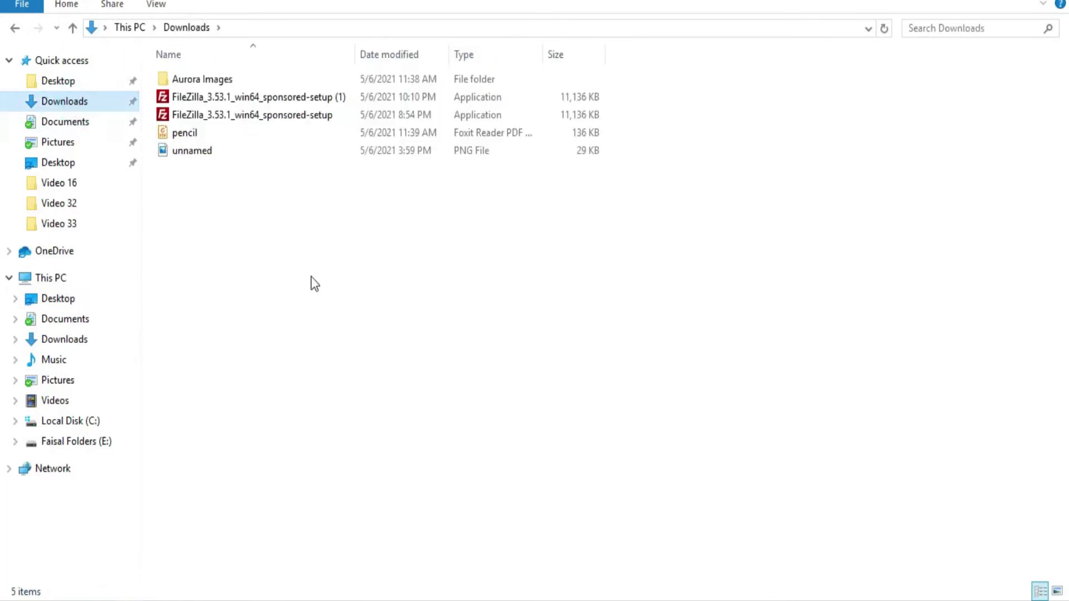
left_click(295, 101)
key("Delete")
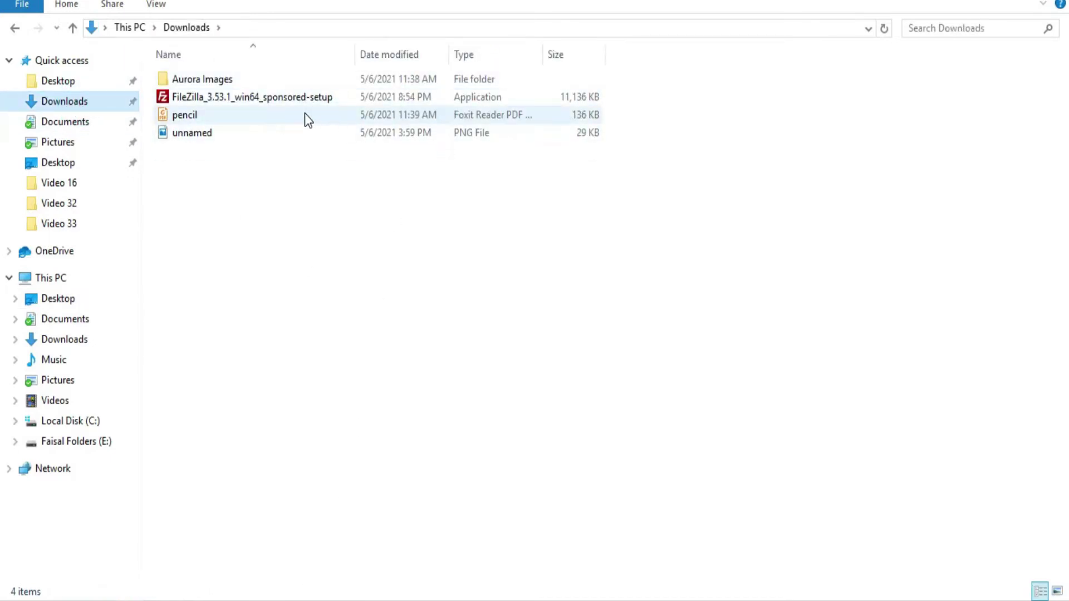
Step: Install FileZilla Client 3.53.1 from the downloaded setup file for the current user only with default options, and start it on finishing
left_click(281, 96)
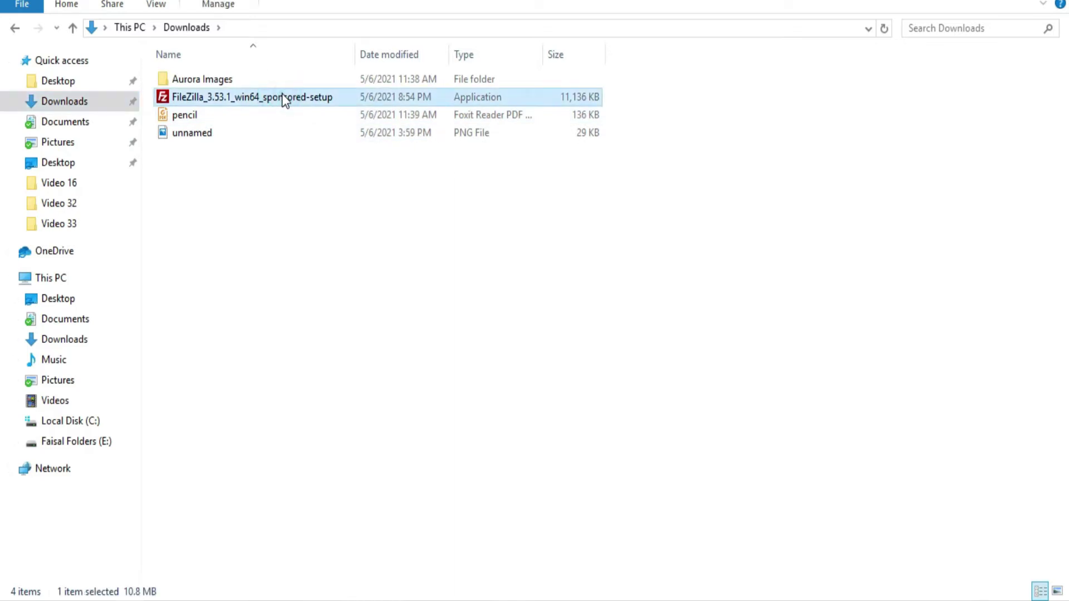
double_click(281, 94)
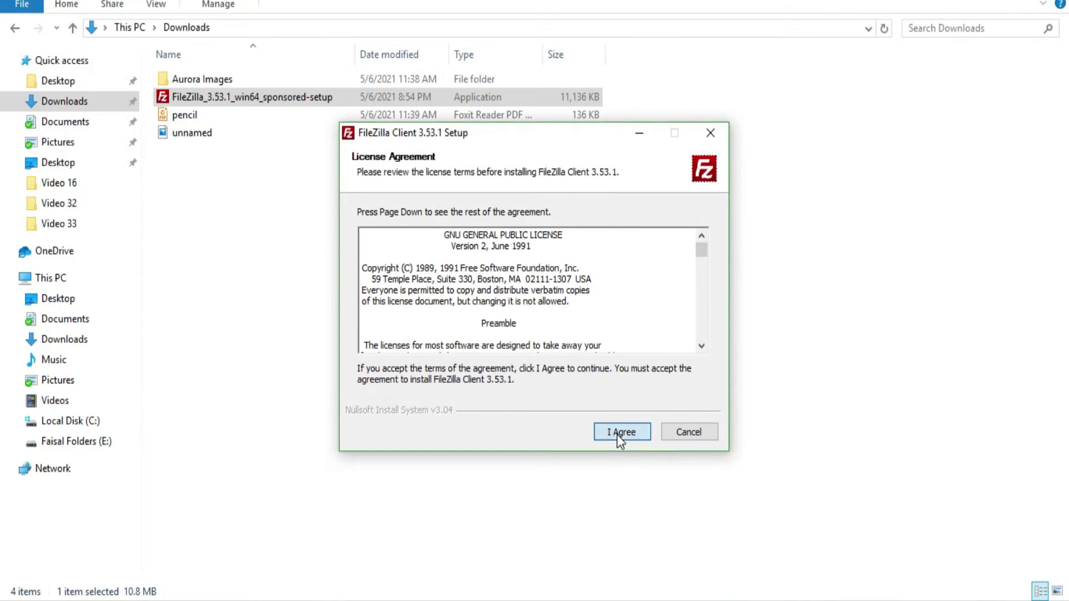
left_click(618, 434)
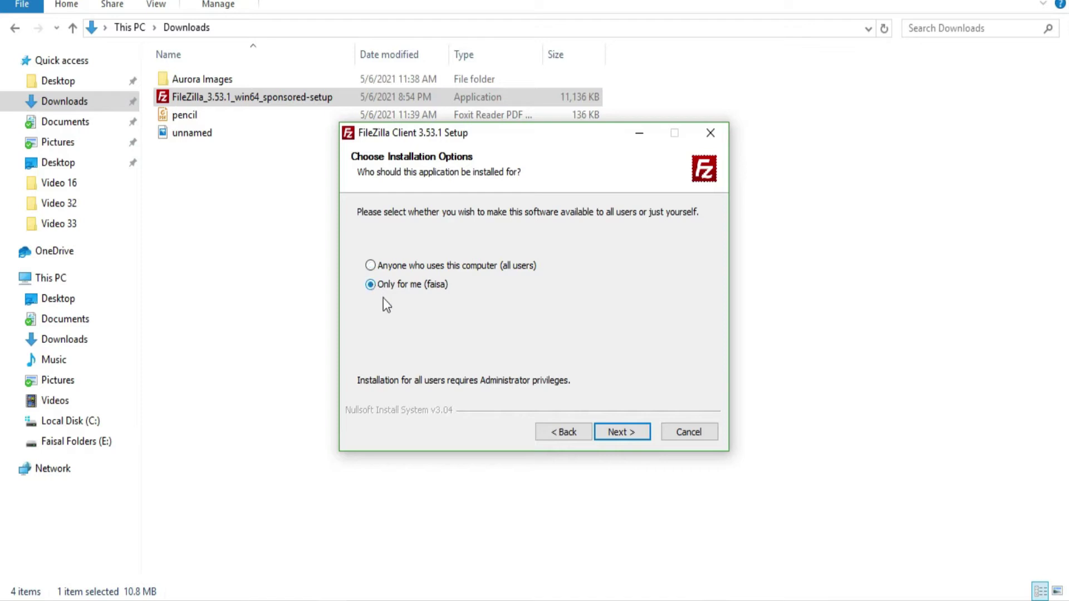
left_click(622, 440)
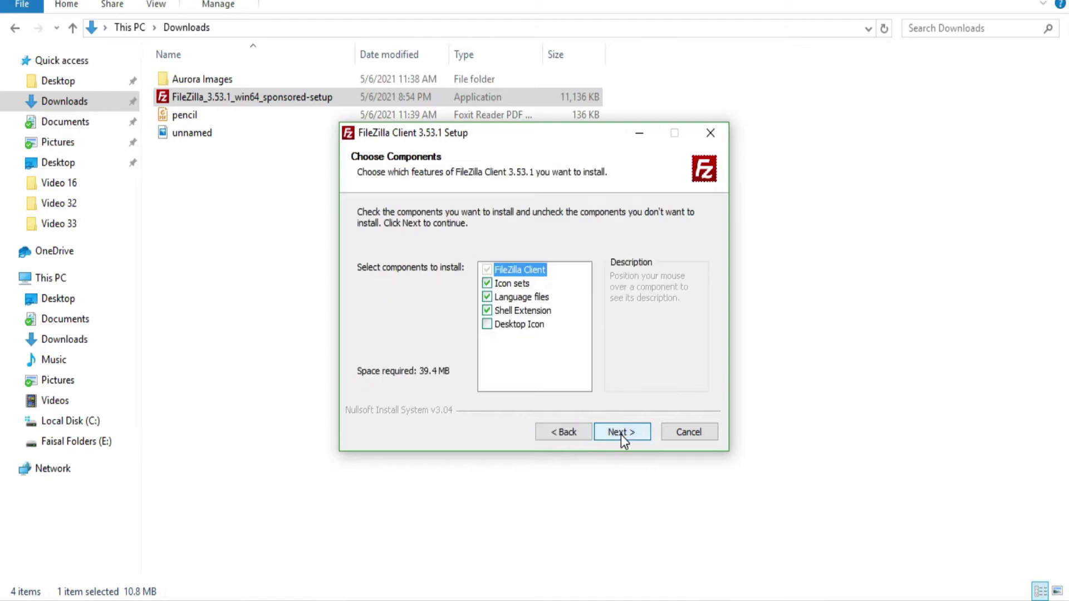
left_click(622, 436)
left_click(621, 436)
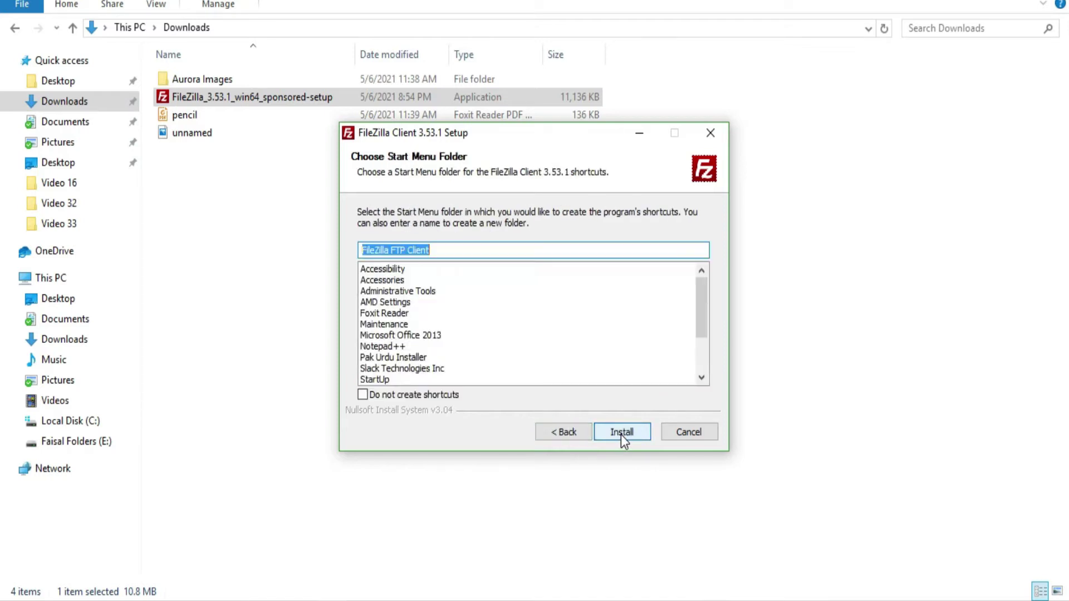
left_click(621, 435)
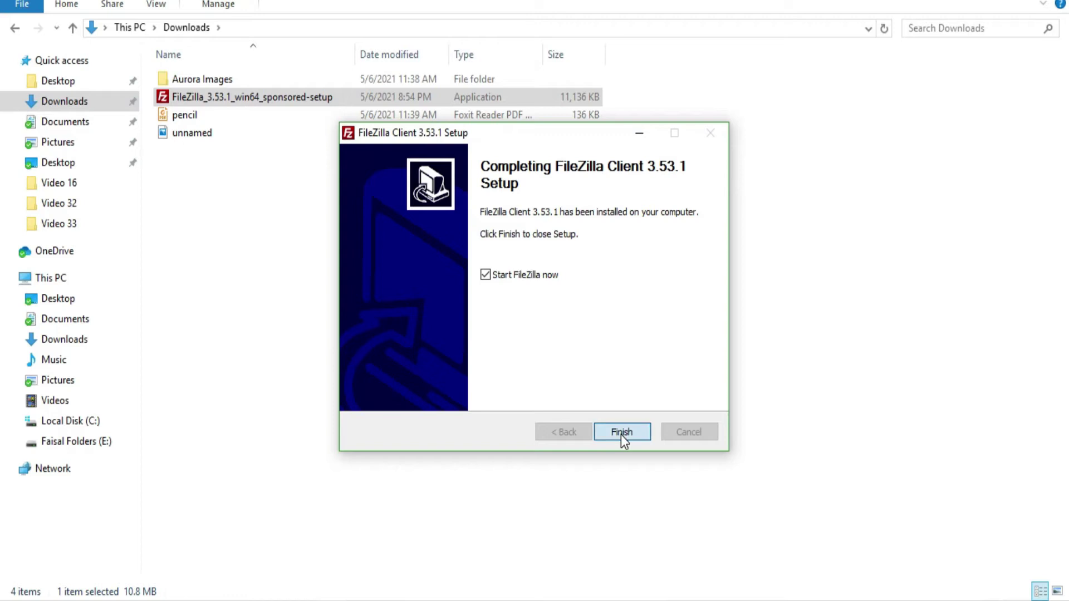
left_click(622, 432)
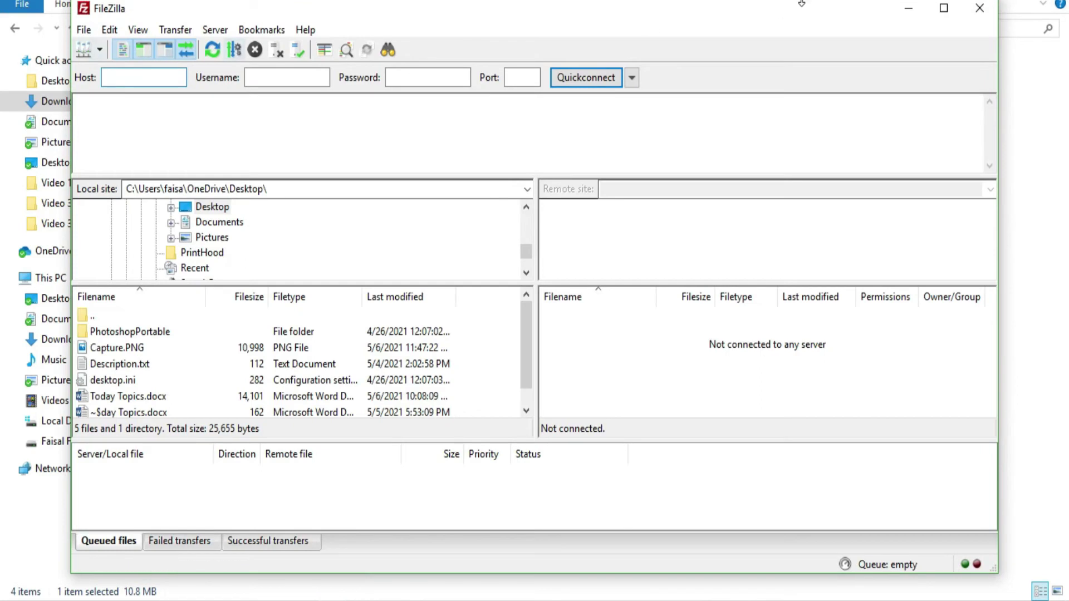
Step: Maximize FileZilla and create a site named Agency25 in the Site Manager, keeping FTP - File Transfer Protocol as its protocol
left_click(944, 7)
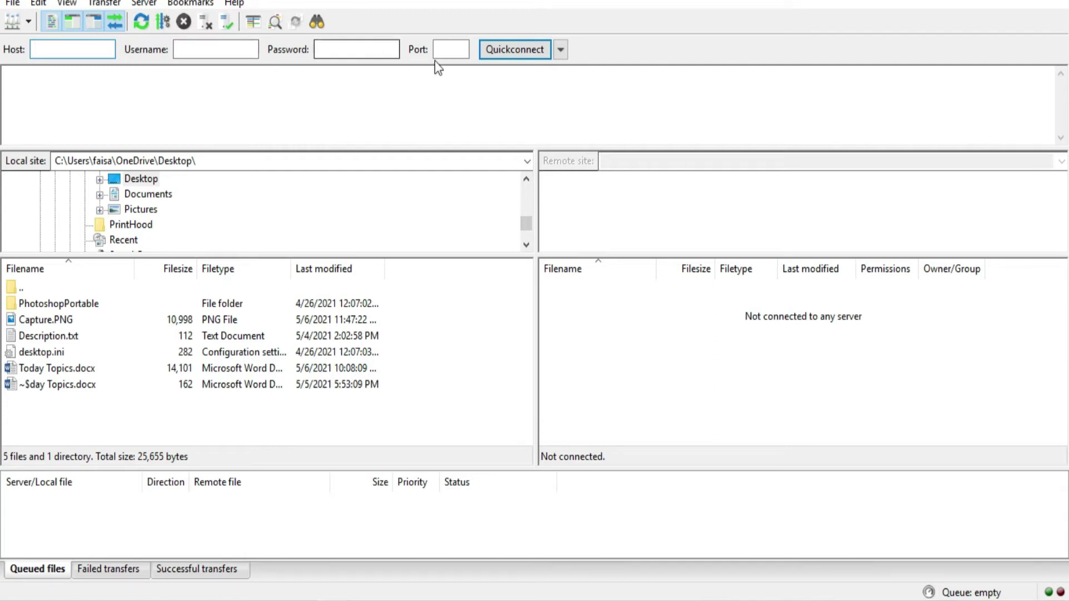
left_click(392, 114)
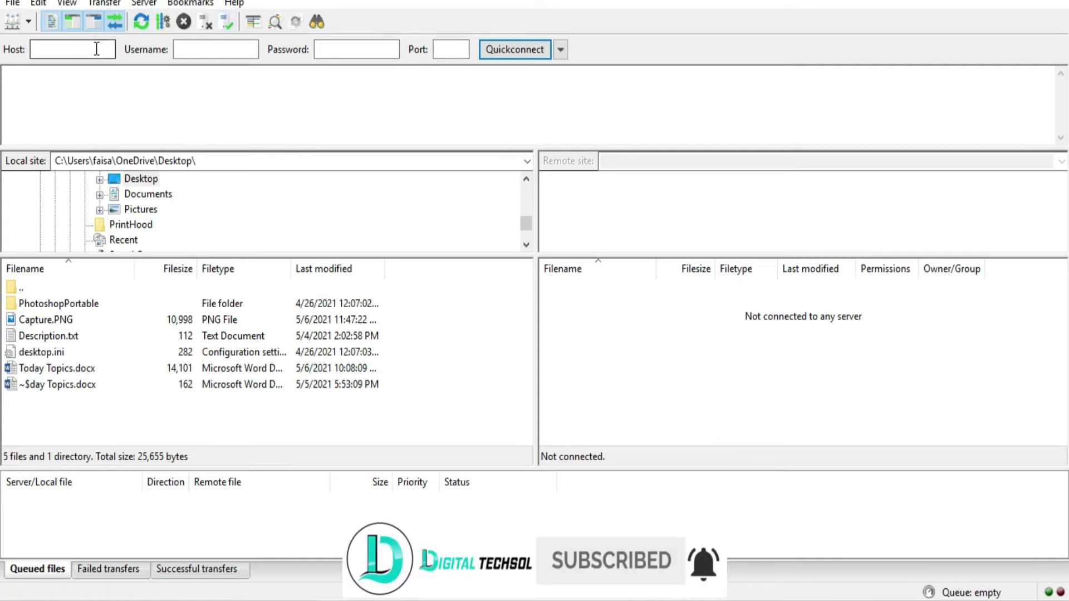
left_click(14, 4)
left_click(39, 20)
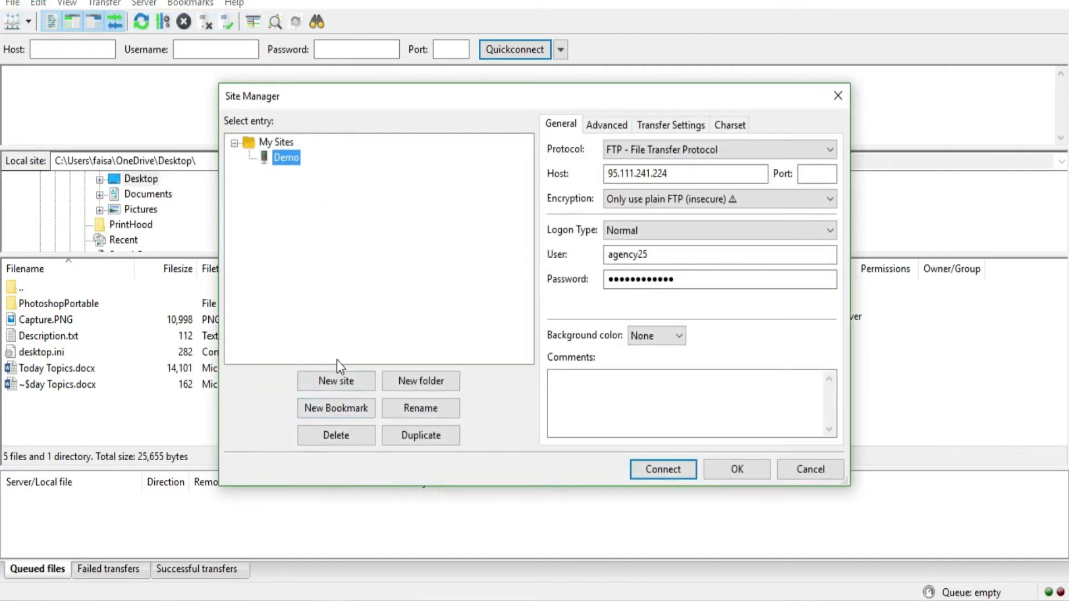
left_click(341, 383)
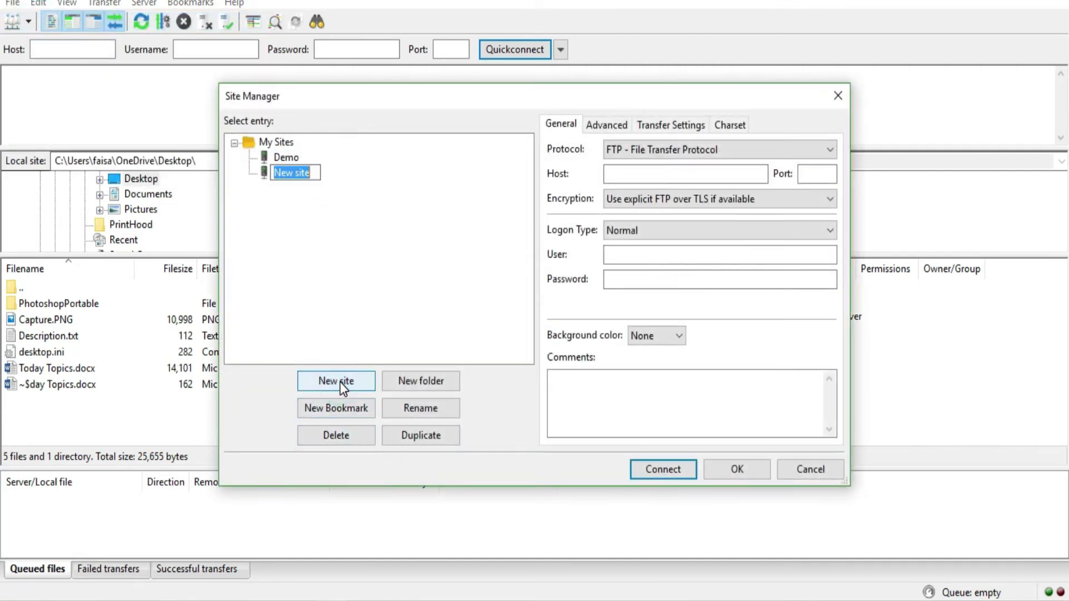
type("Agency25")
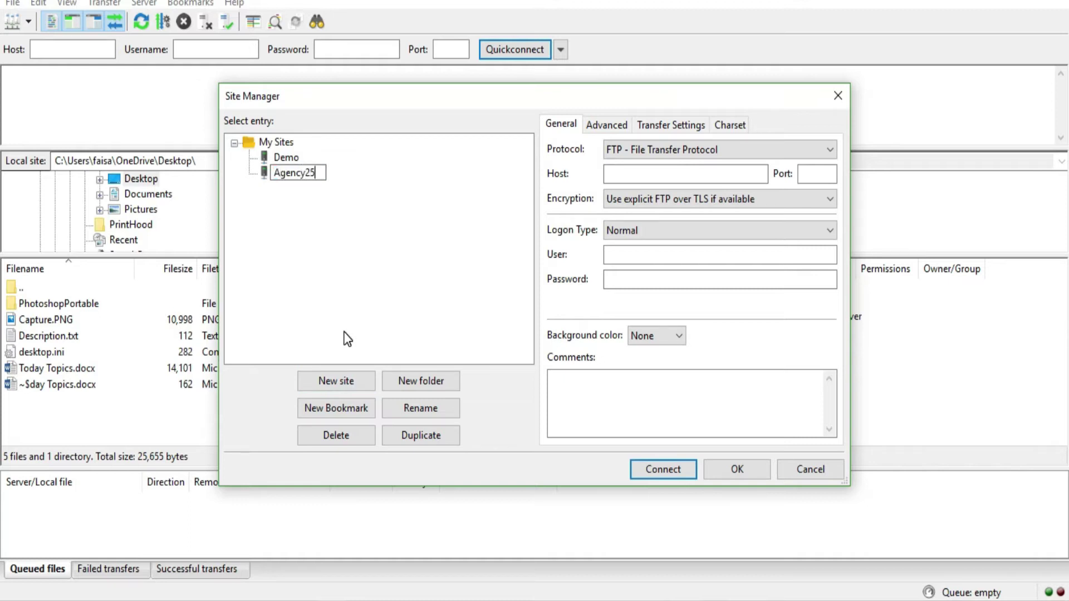
left_click(369, 309)
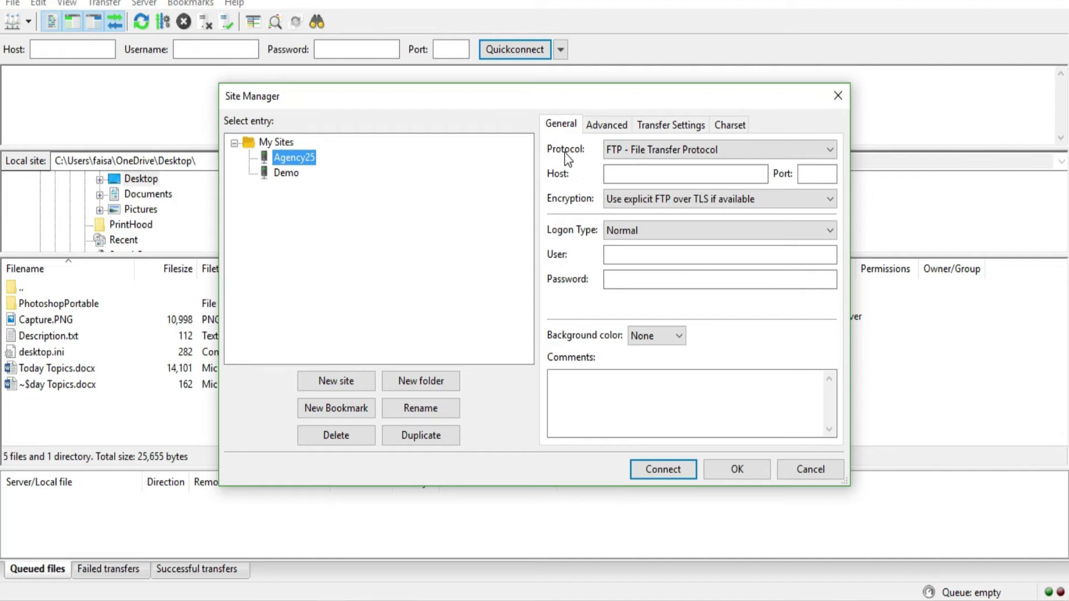
left_click(649, 152)
left_click(650, 152)
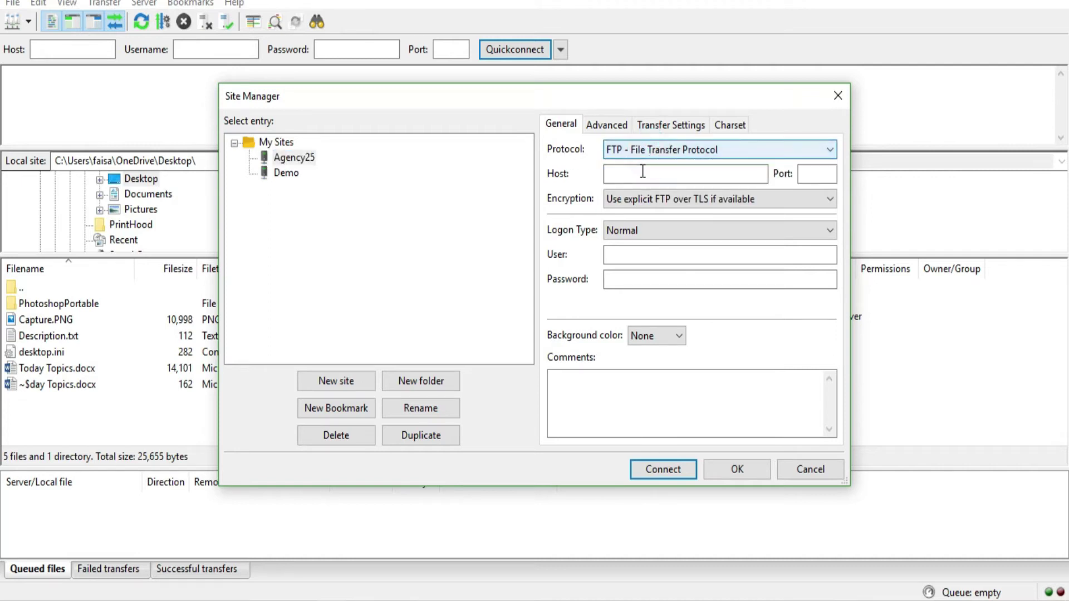
Step: Copy the IP address 95.111.241.224 from the Account Details file in Notepad into the Agency25 site's host, and set the port to 21
left_click(554, 170)
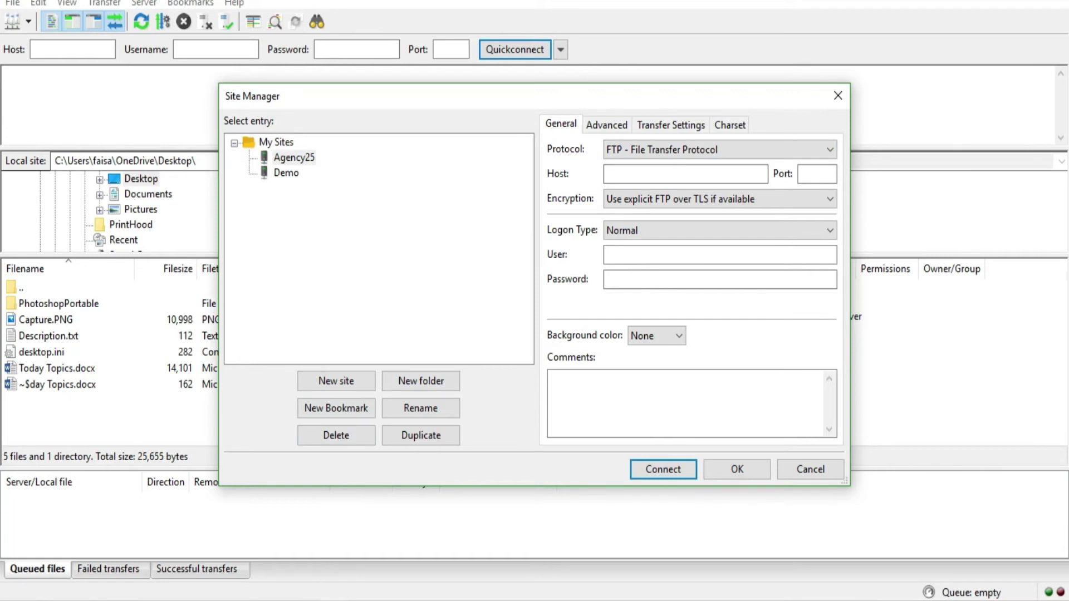
key("alt+Tab")
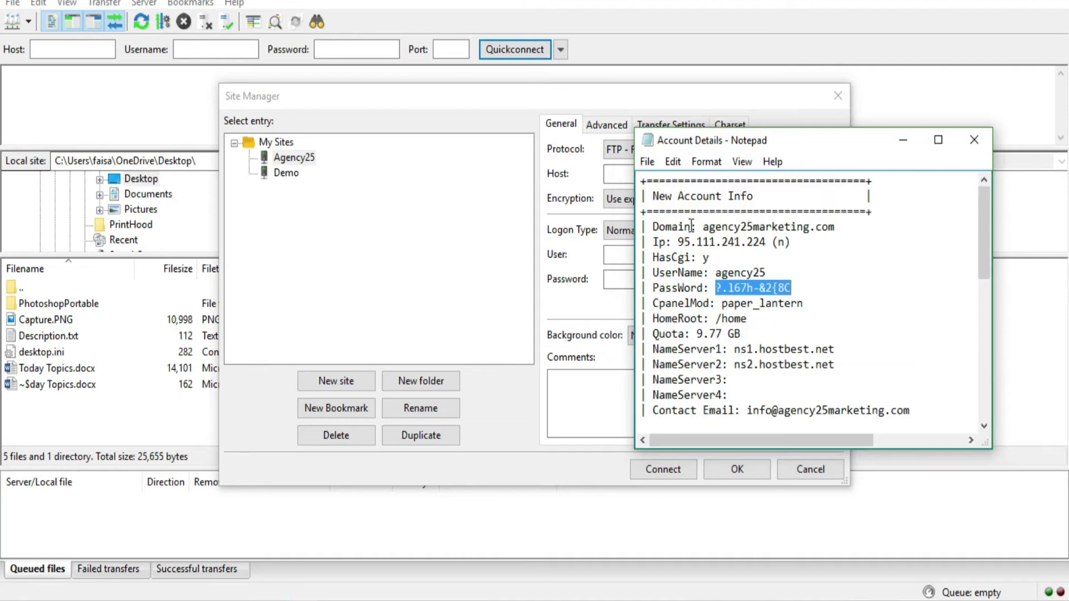
left_click_drag(677, 242, 769, 242)
key("ctrl+c")
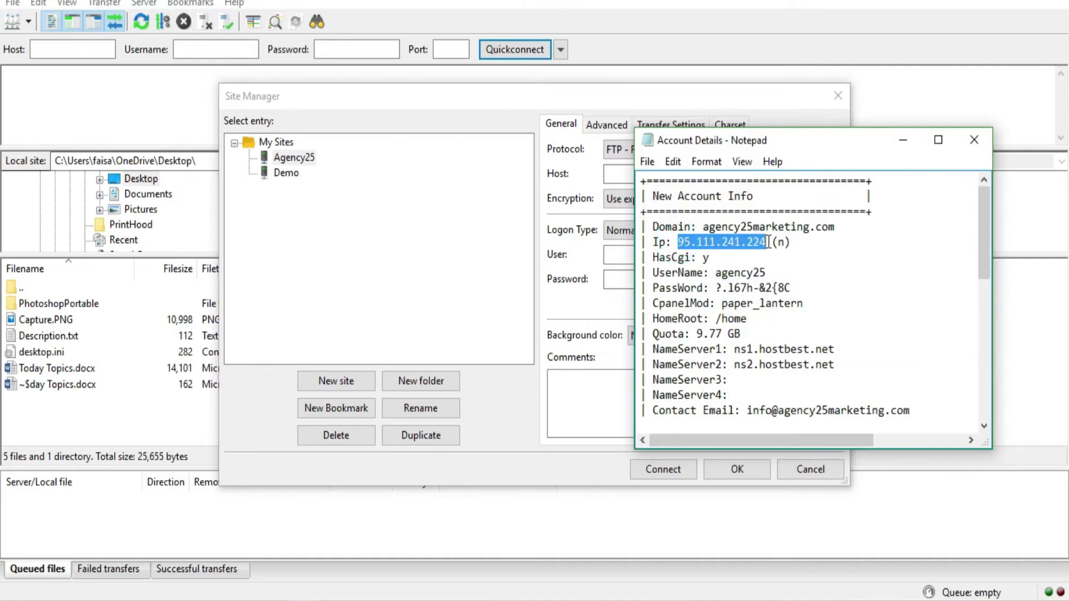
left_click(902, 140)
left_click(627, 176)
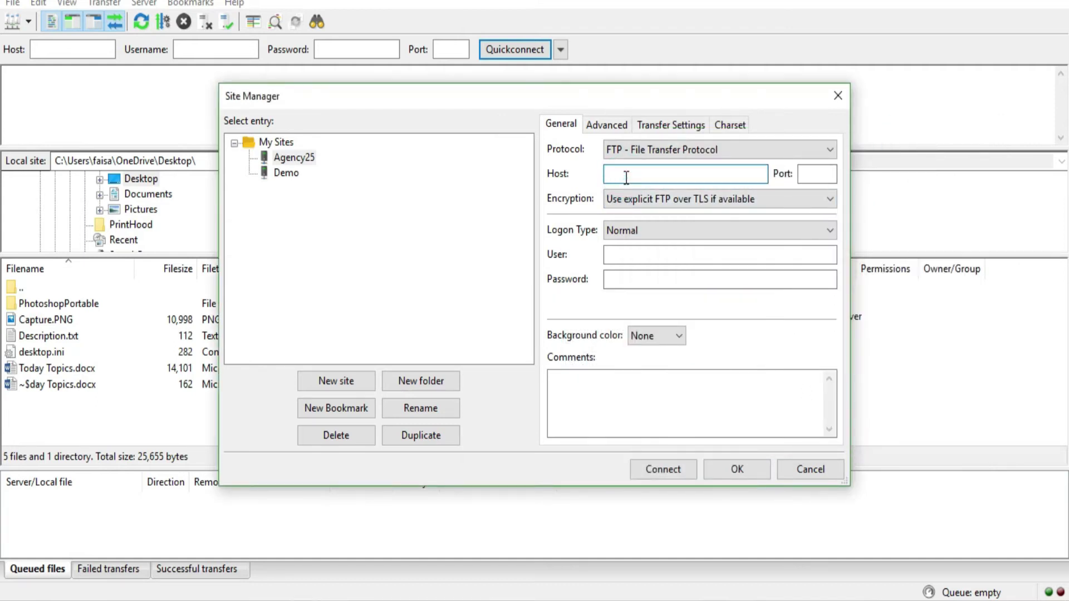
key("ctrl+v")
left_click(804, 175)
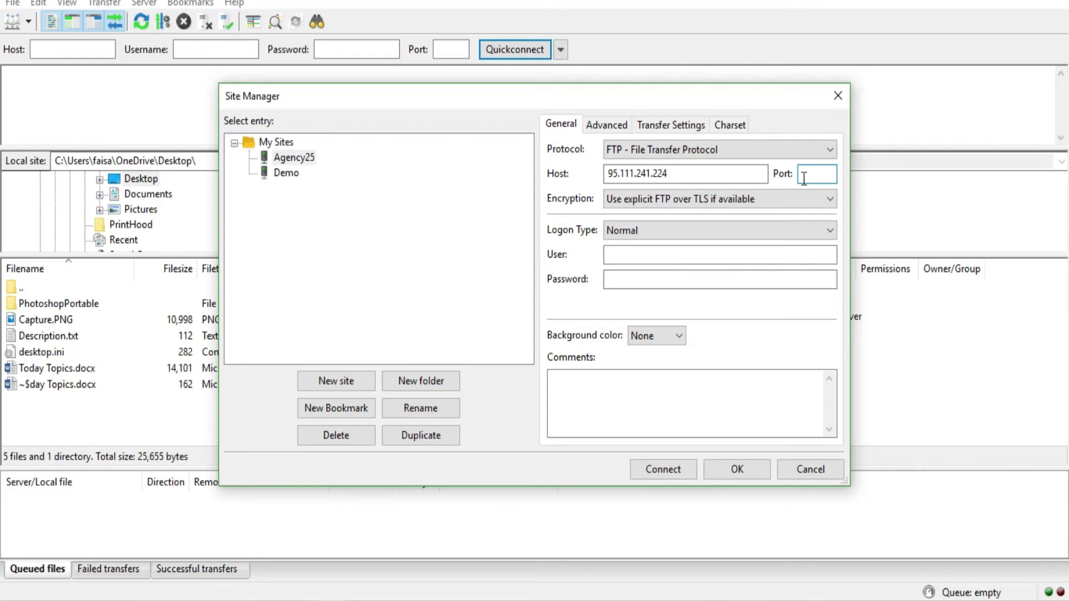
type("21")
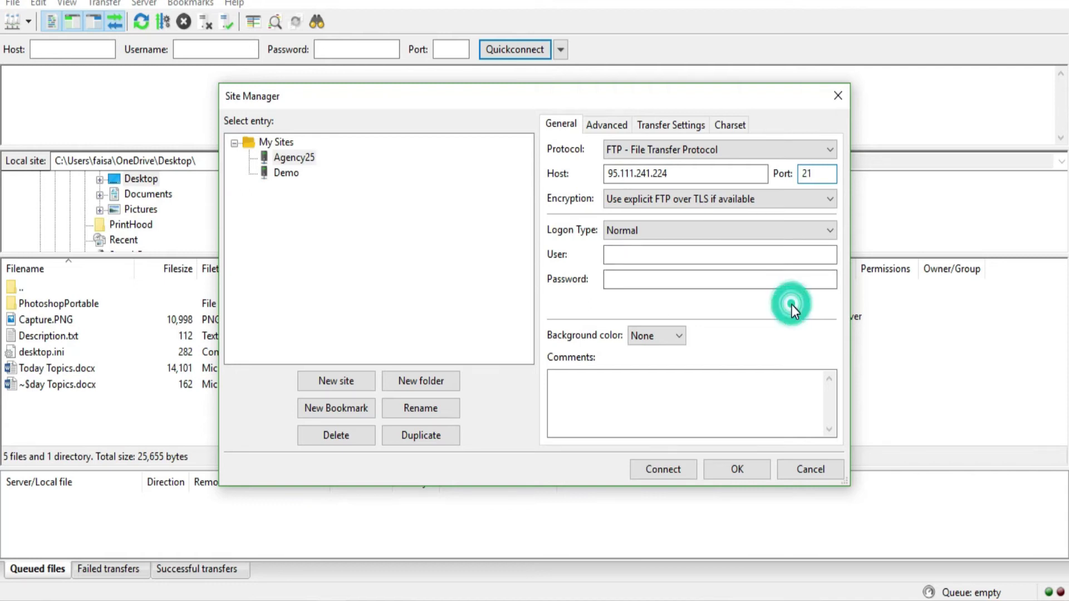
left_click_drag(811, 173, 802, 173)
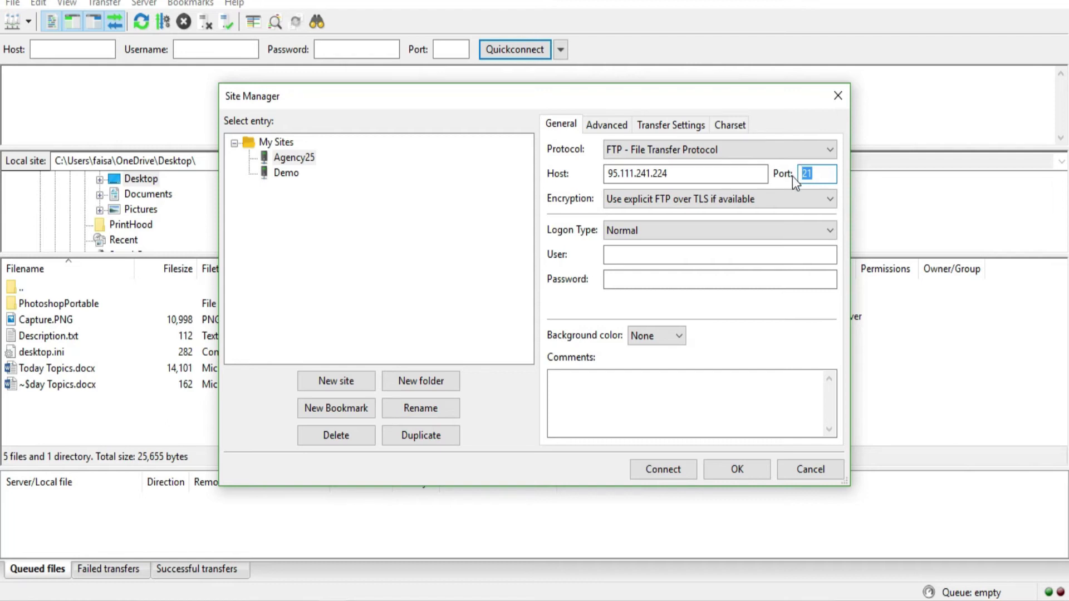
left_click(811, 174)
Step: Set the Agency25 site's encryption to Only use plain FTP (insecure) and keep Normal as its logon type
left_click(647, 202)
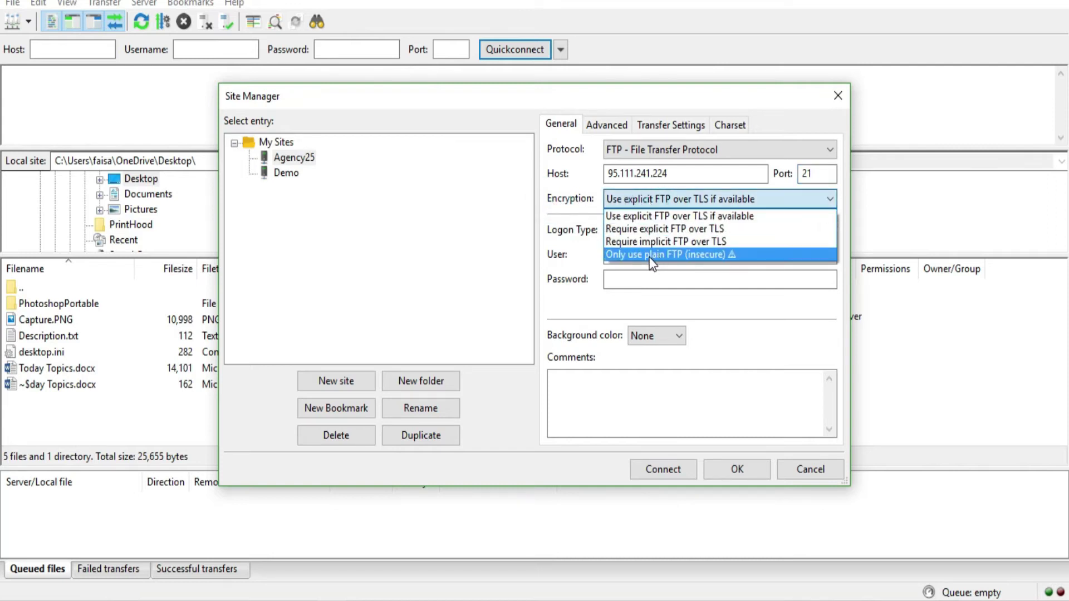
left_click(650, 256)
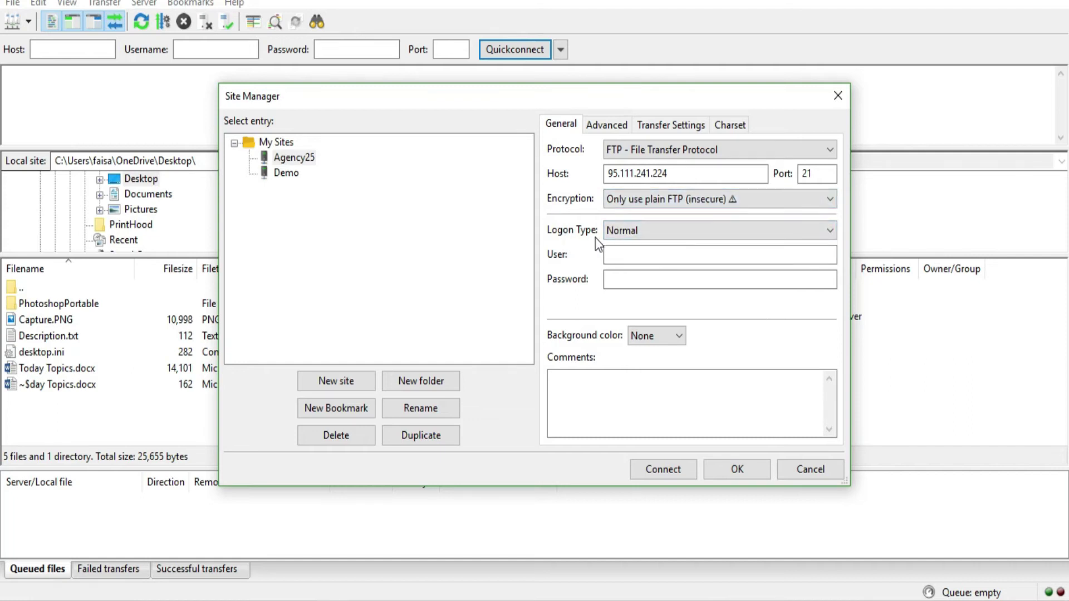
left_click(625, 235)
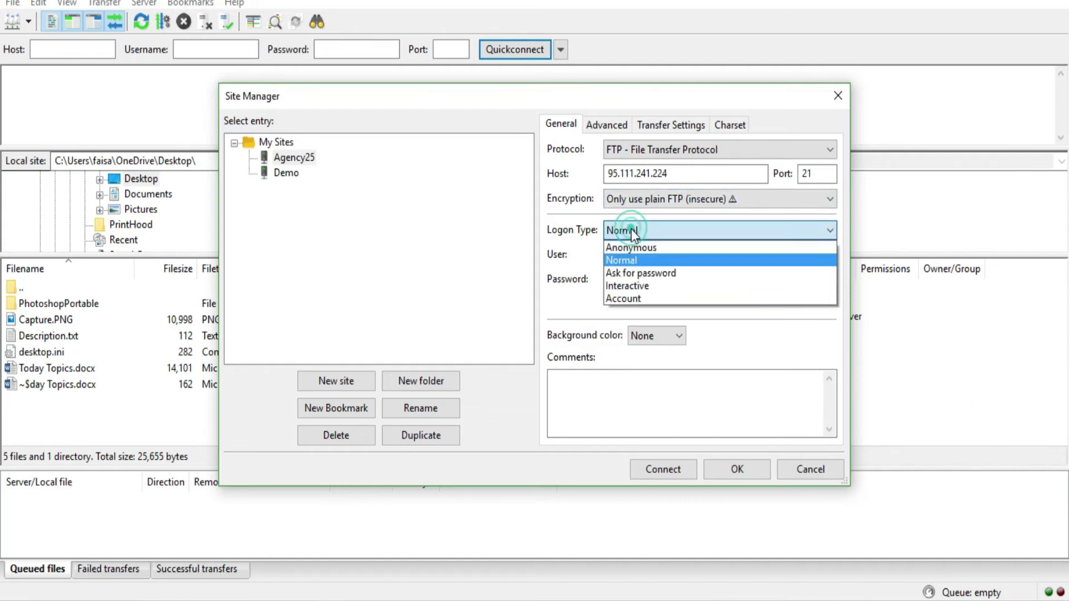
left_click(635, 262)
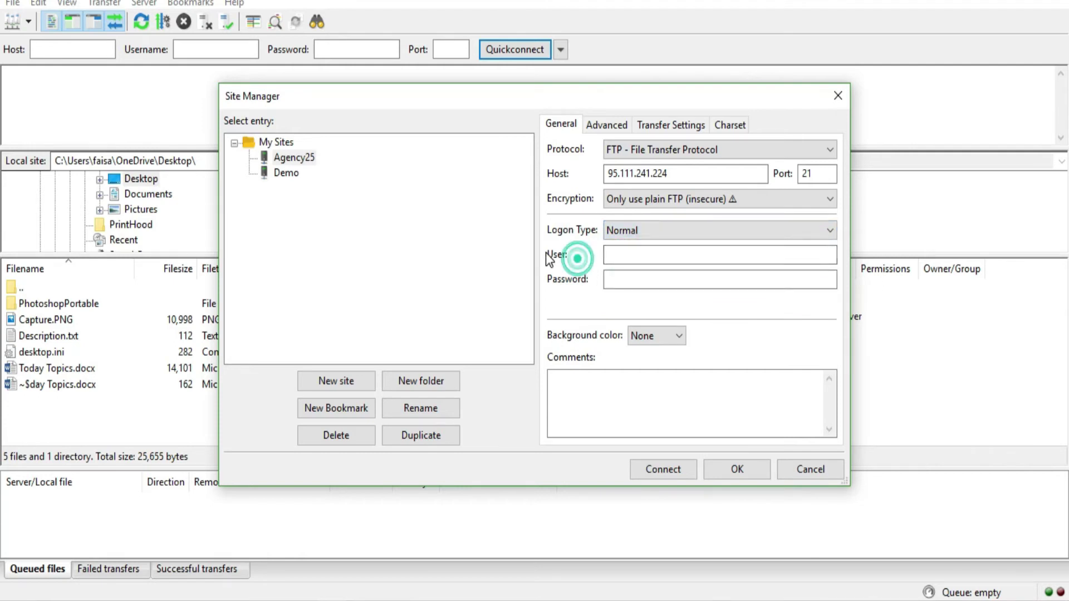
left_click(578, 283)
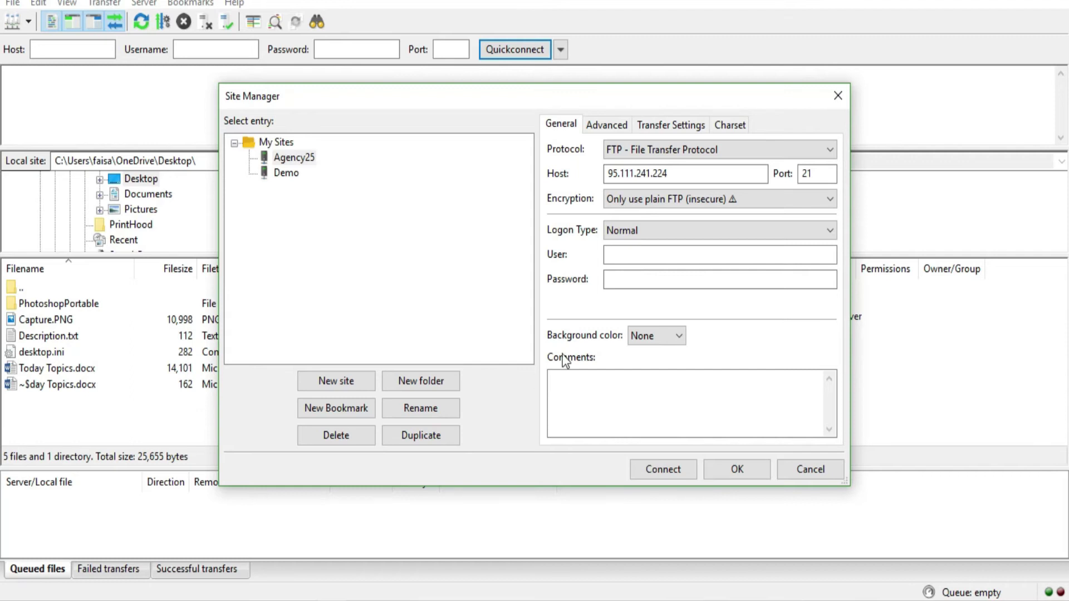
left_click(635, 252)
left_click(634, 281)
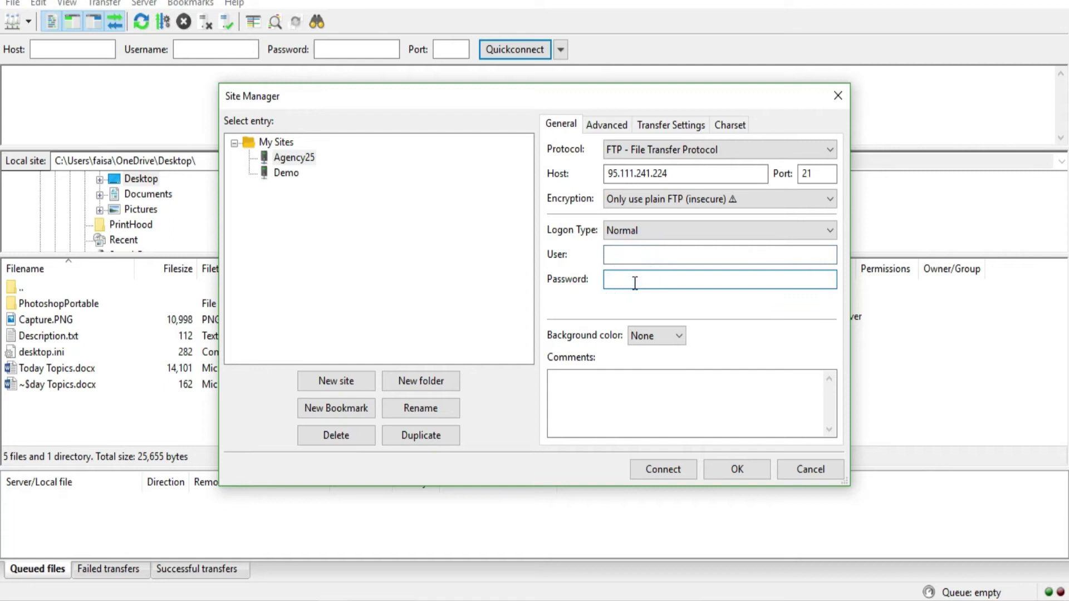
left_click(628, 252)
left_click(628, 279)
left_click(640, 258)
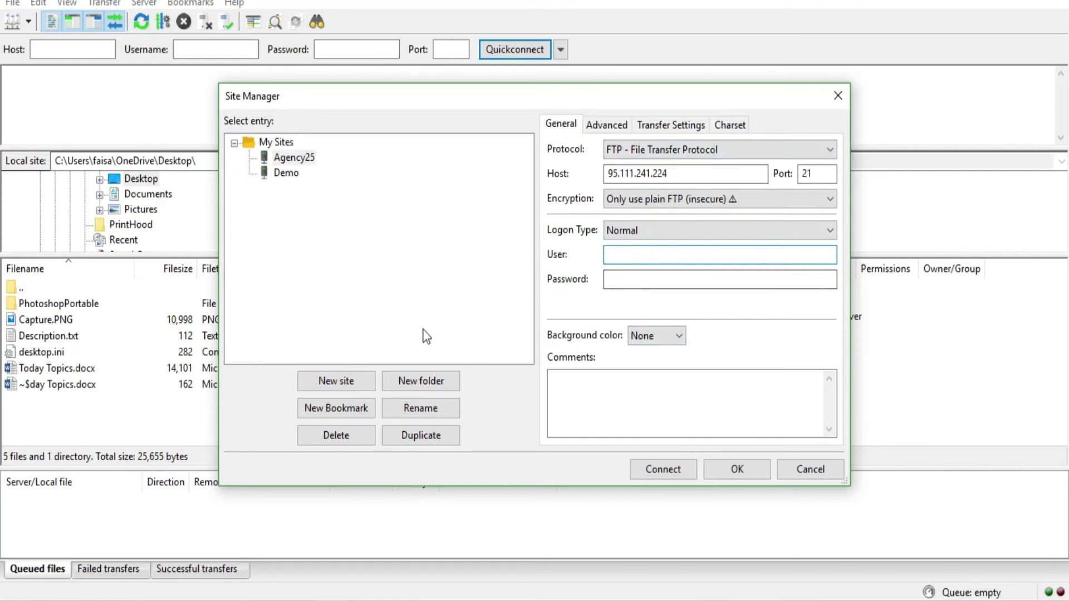
key("alt+Tab")
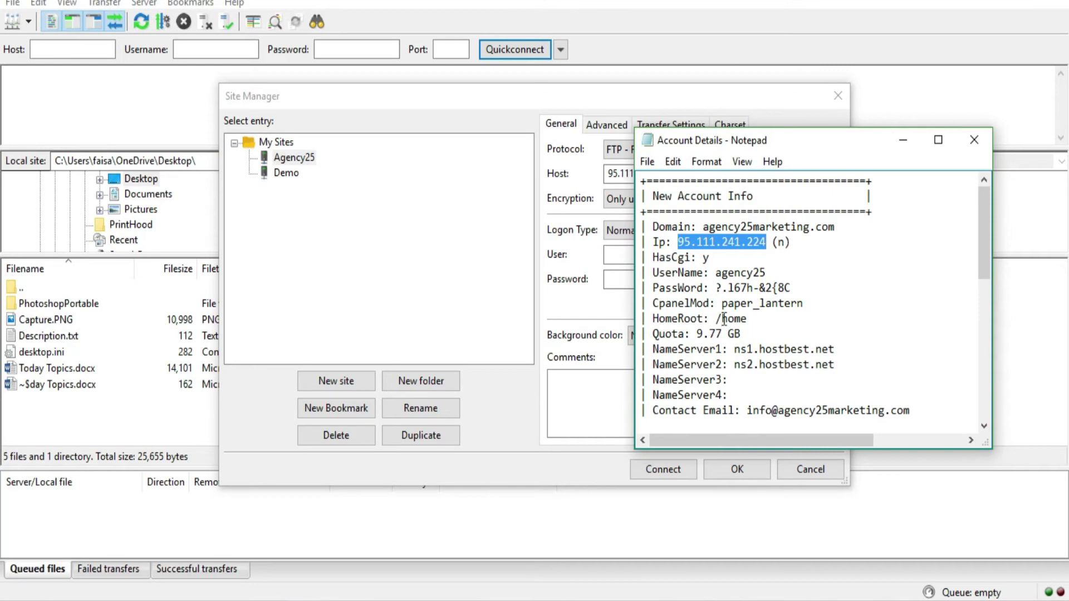
double_click(718, 272)
key("ctrl+c")
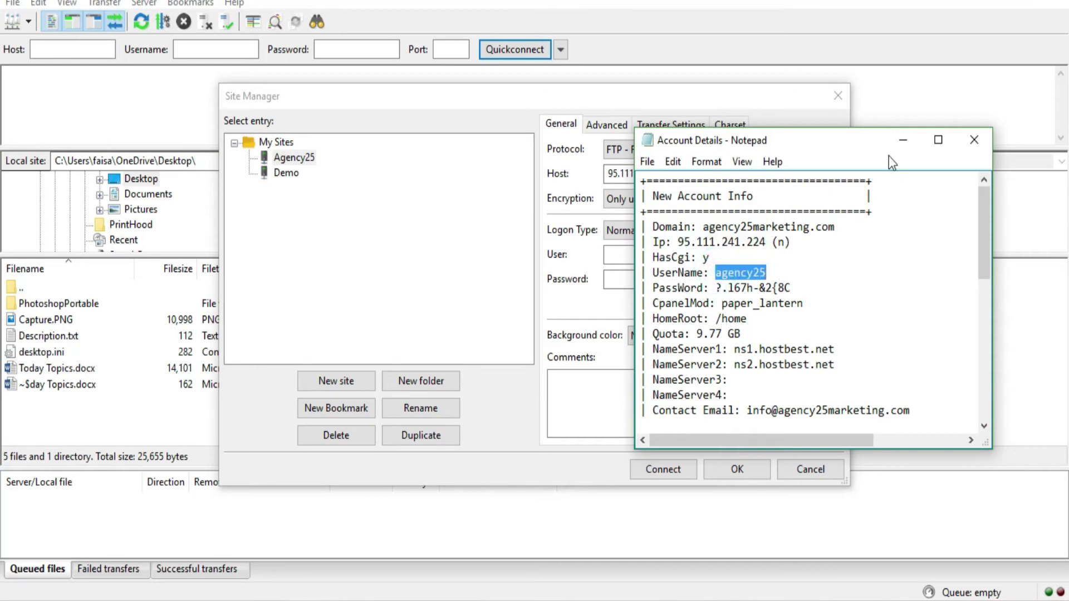
left_click(901, 141)
key("ctrl+v")
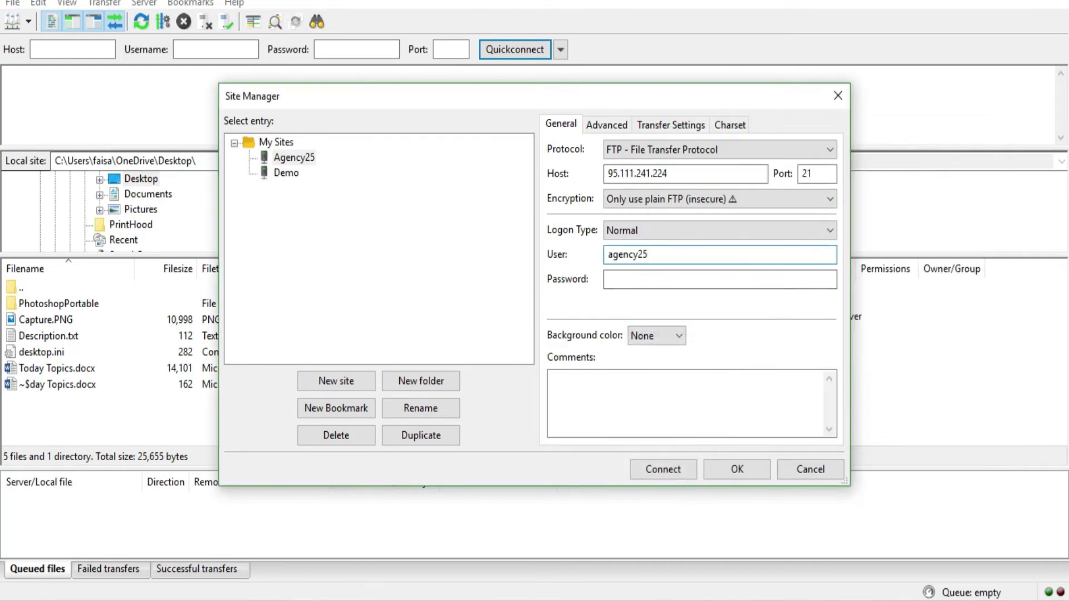
Step: Copy the account password from the Account Details file into the site's password field and connect to the Agency25 site
left_click(312, 597)
left_click_drag(715, 288, 791, 288)
left_click(898, 144)
left_click(638, 281)
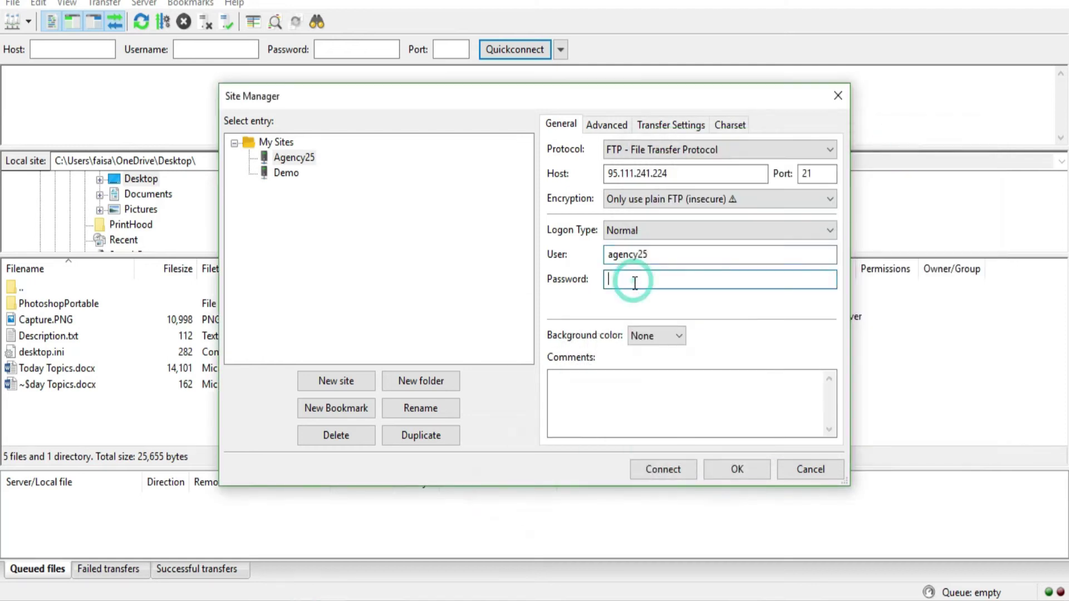
key("ctrl+v")
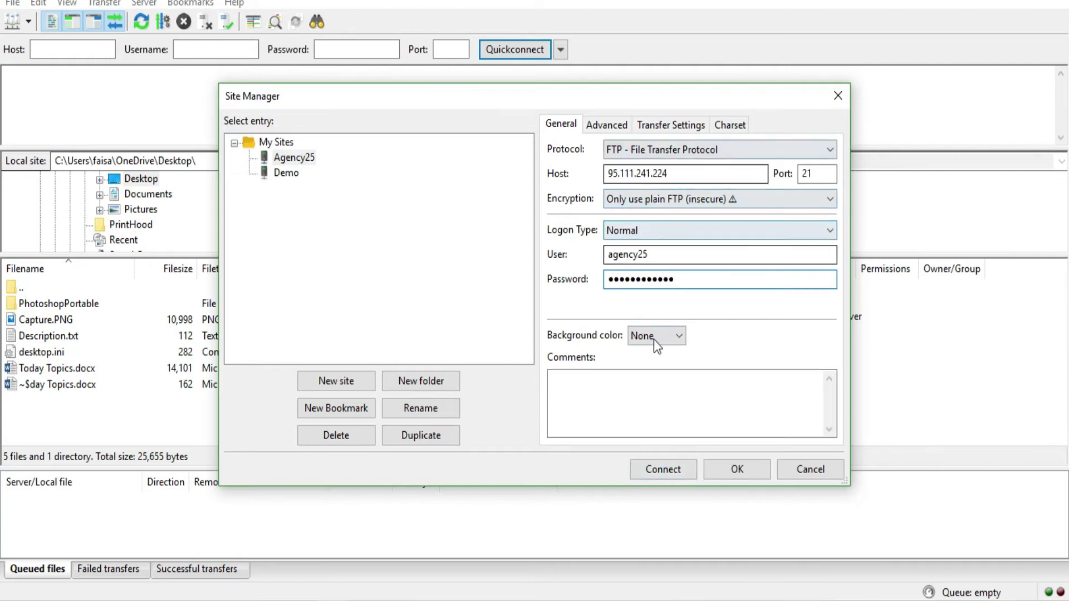
left_click(664, 471)
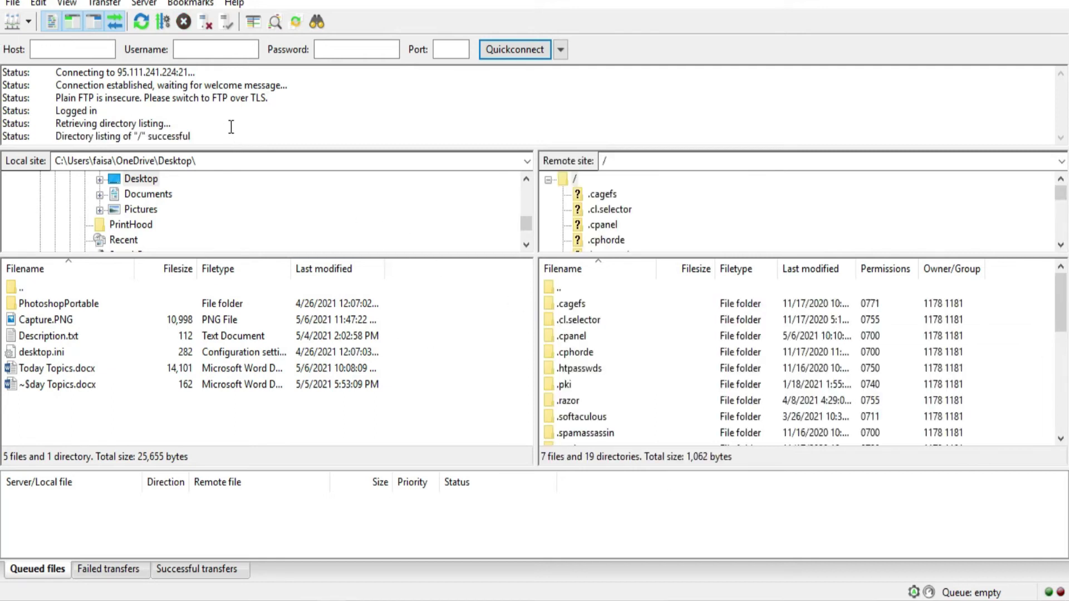
Step: Check the connection status log and look through the folders and files in the remote site's root directory
left_click_drag(195, 136, 146, 140)
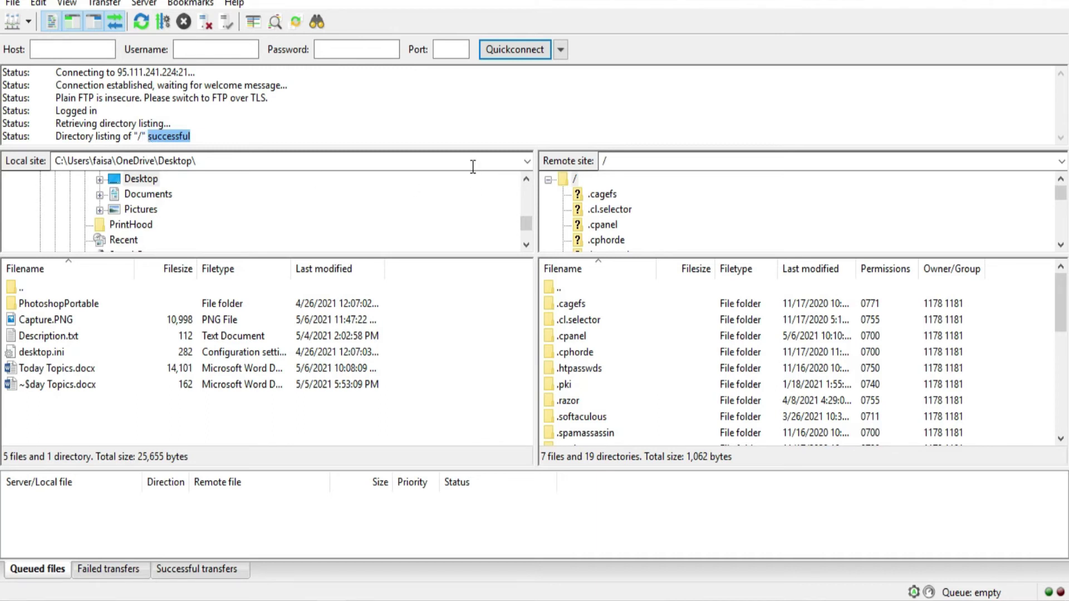
scroll(612, 315, "down", 3)
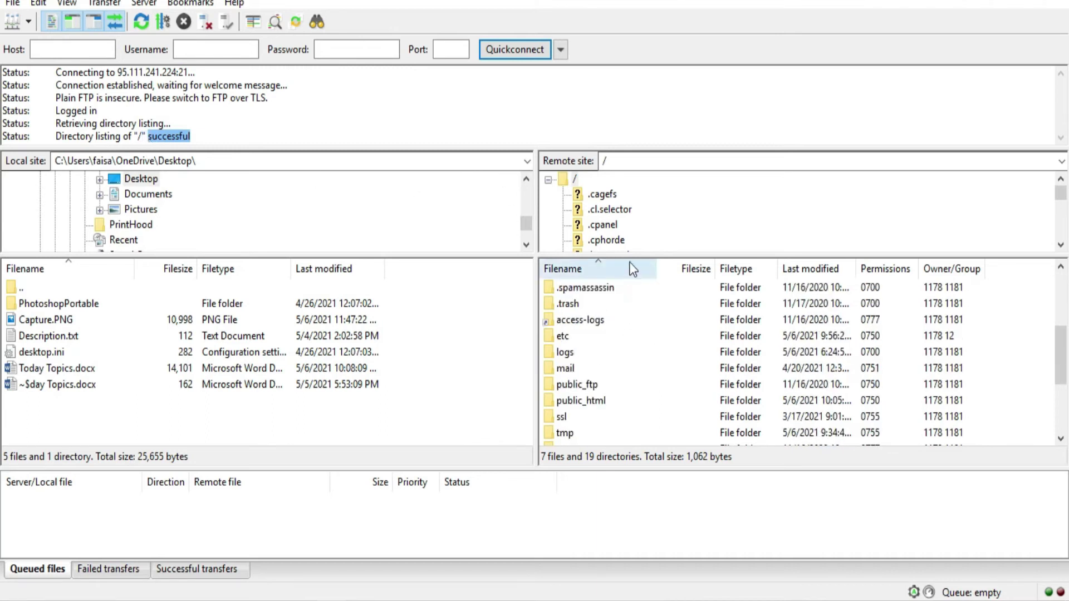
scroll(641, 300, "down", 3)
scroll(649, 331, "up", 6)
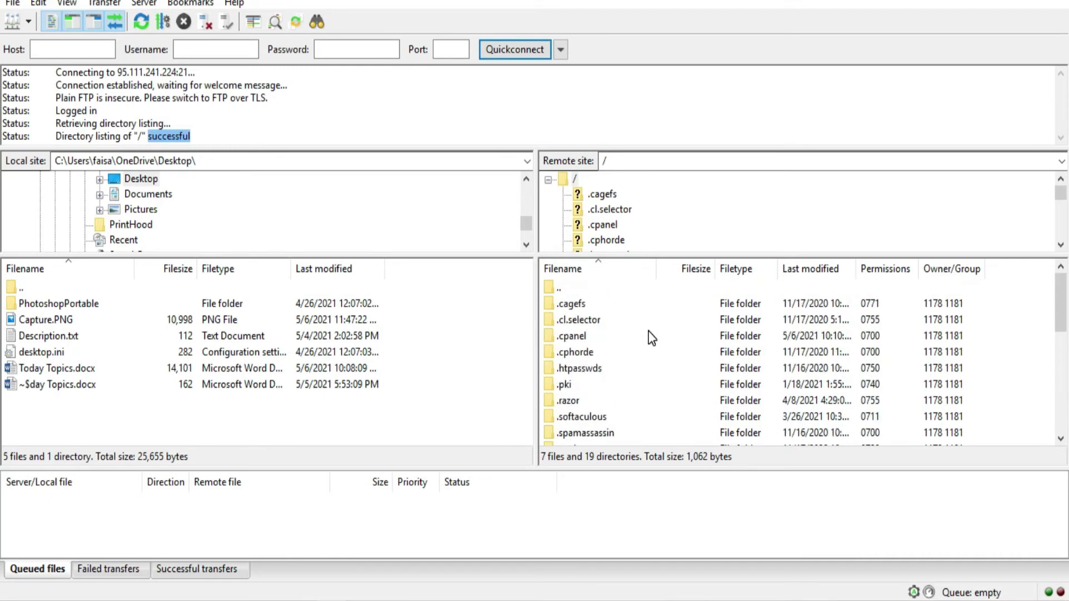
scroll(633, 192, "down", 5)
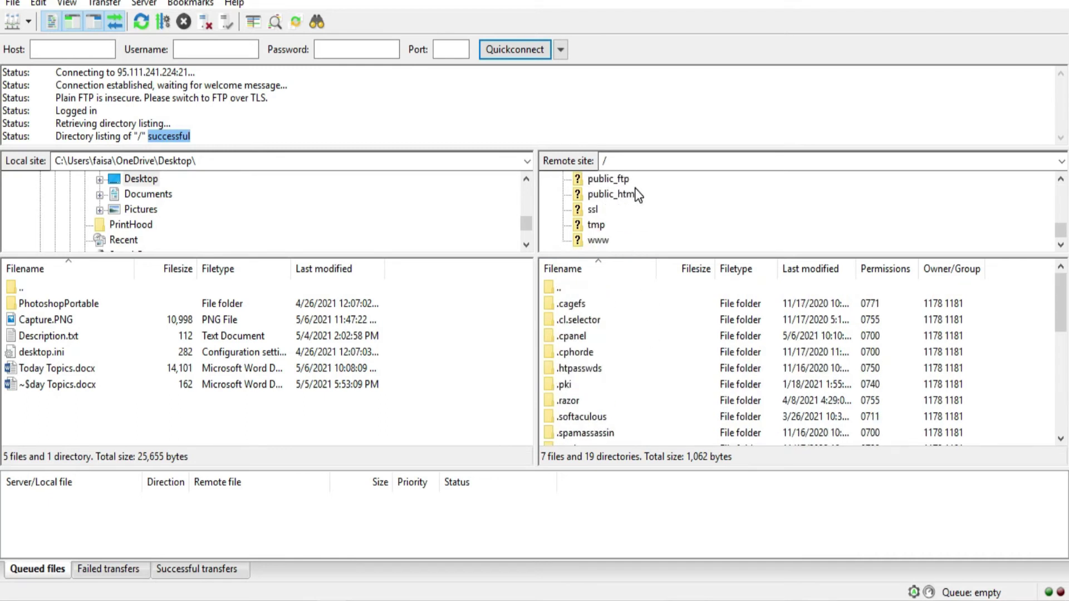
scroll(633, 228, "up", 3)
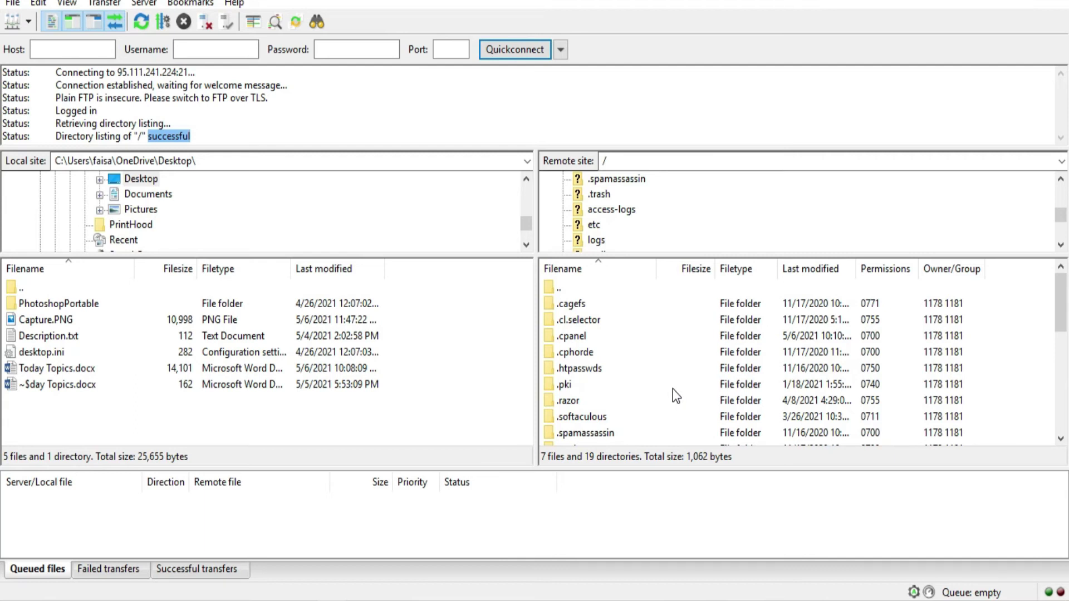
scroll(653, 336, "down", 6)
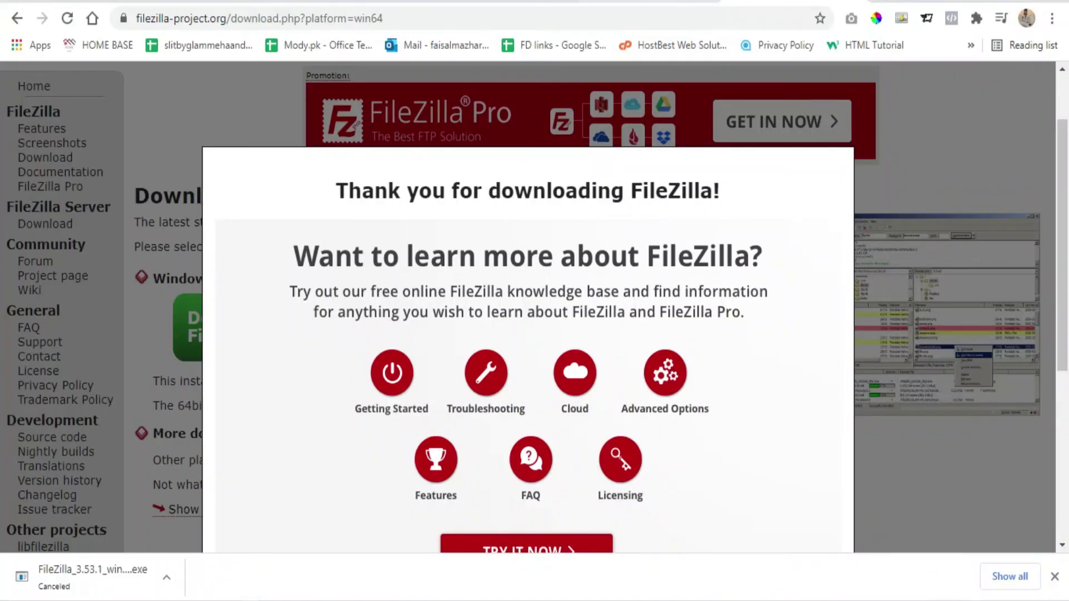
Step: Switch to Chrome, reload agency25marketing.com and examine the file listed in its index
left_click(629, 5)
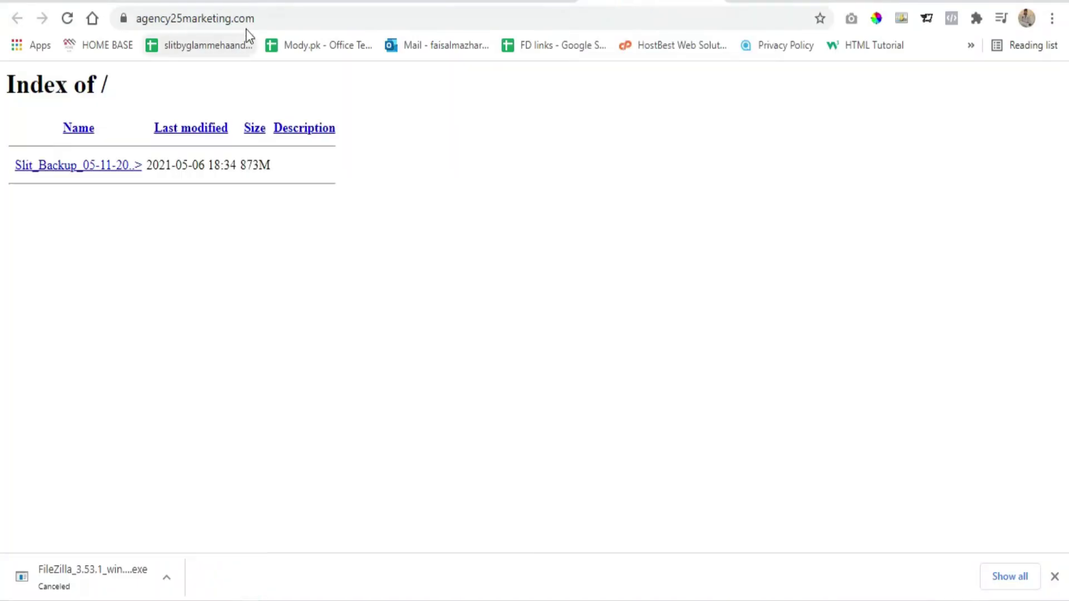
left_click_drag(260, 17, 134, 19)
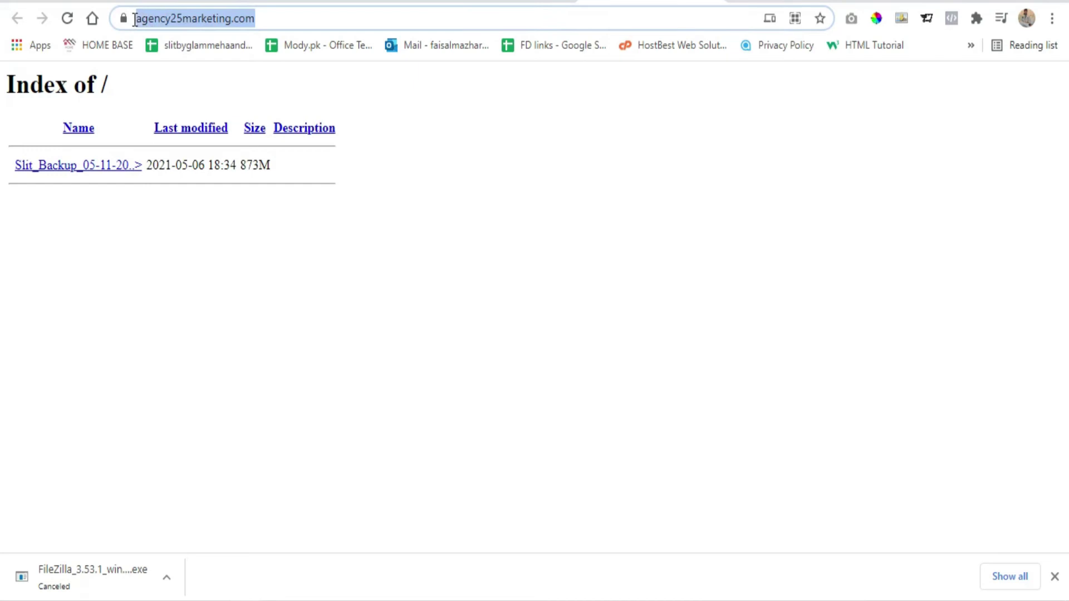
left_click(67, 21)
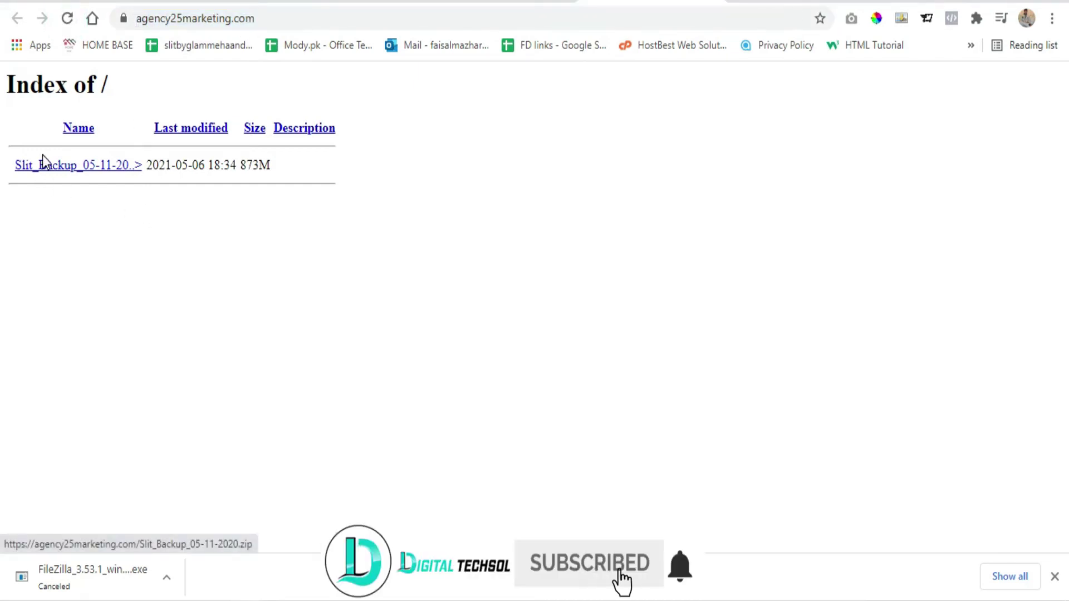
left_click_drag(12, 167, 386, 186)
left_click(452, 240)
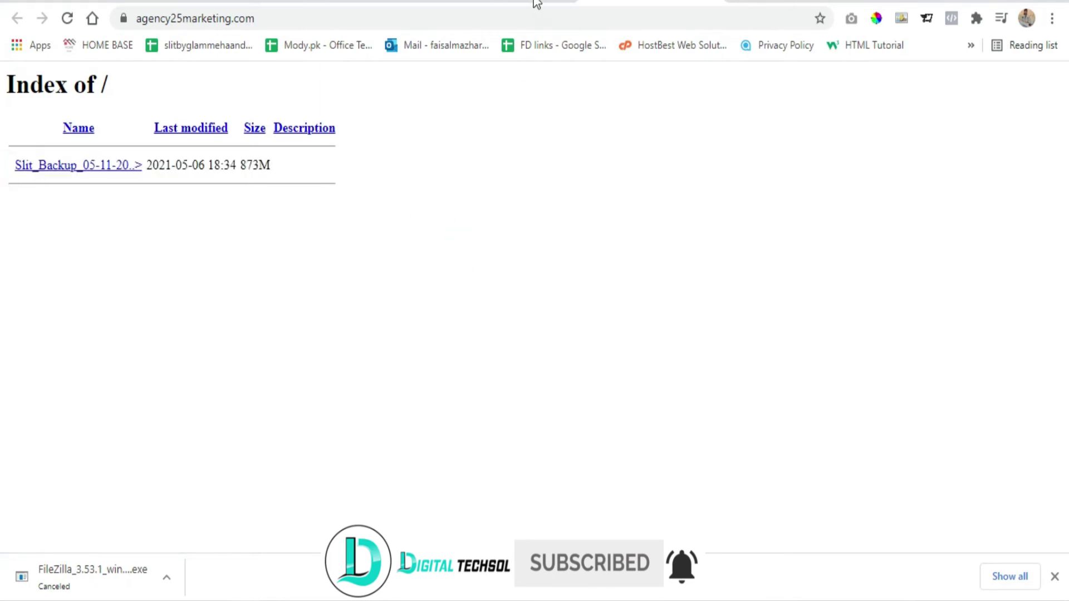
Step: Switch to FileZilla and open the remote site's public_html folder, then return to Chrome to compare it with the website's index
key("alt+Tab")
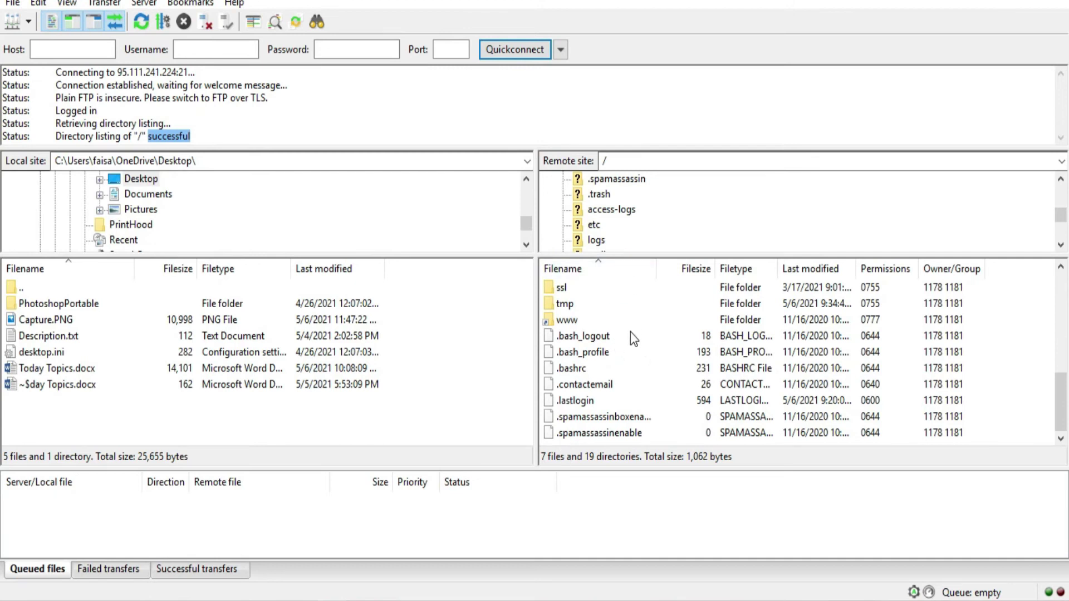
scroll(630, 332, "up", 1)
scroll(626, 199, "down", 1)
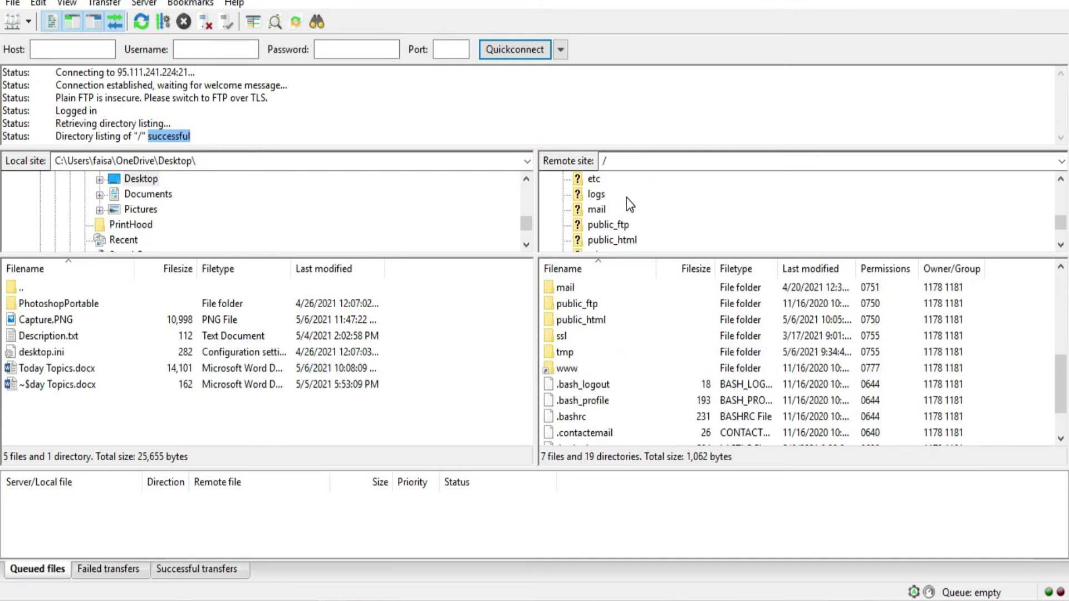
left_click(576, 240)
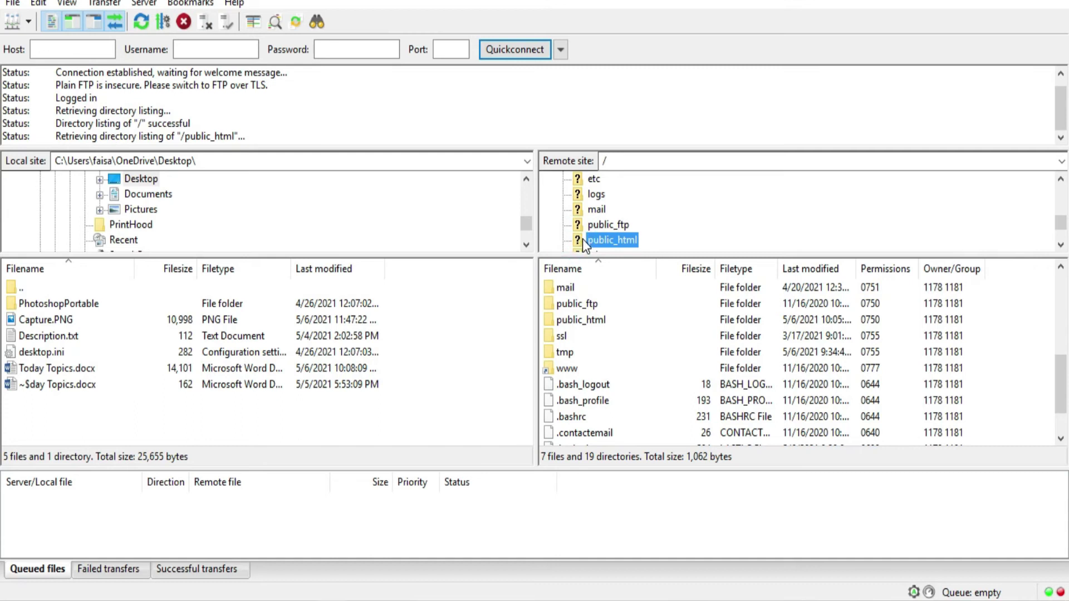
left_click(587, 305)
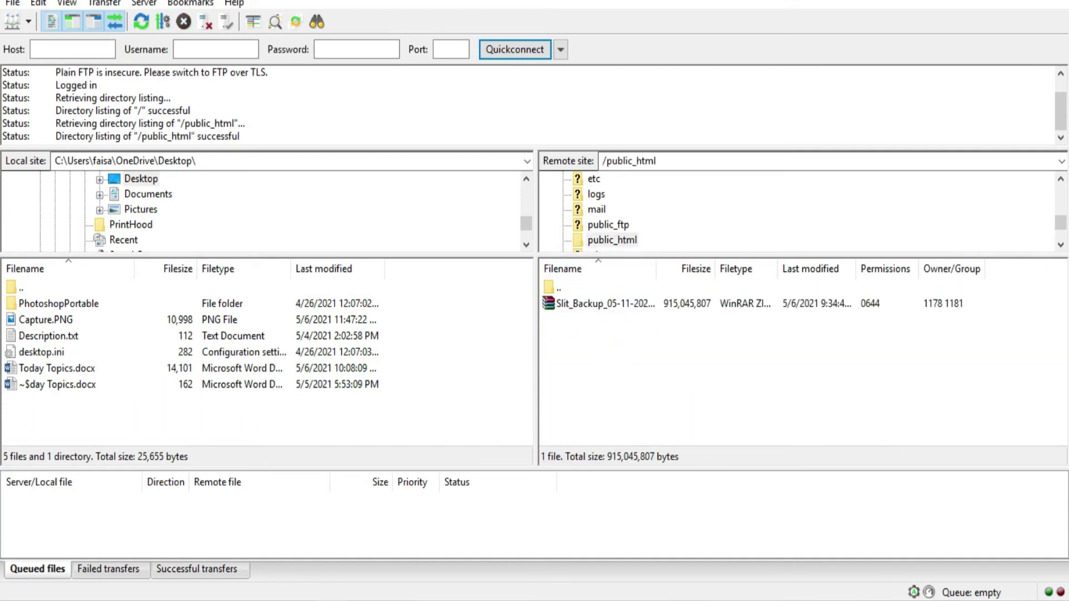
key("alt+Tab")
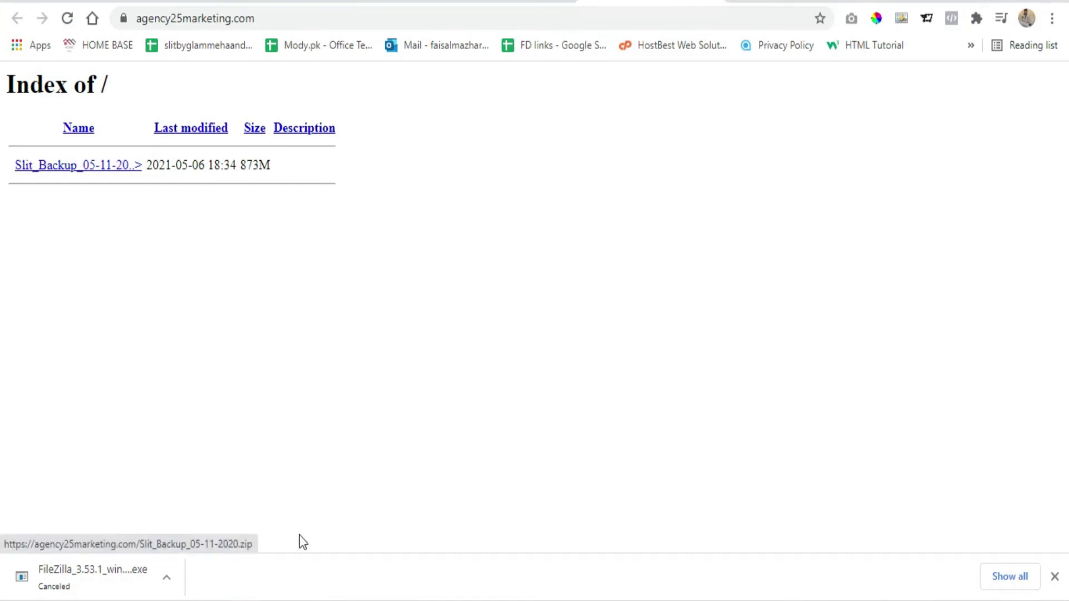
Step: Switch to FileZilla and browse the local site's folder tree, opening the Documents and Downloads folders to view their files
key("alt+Tab")
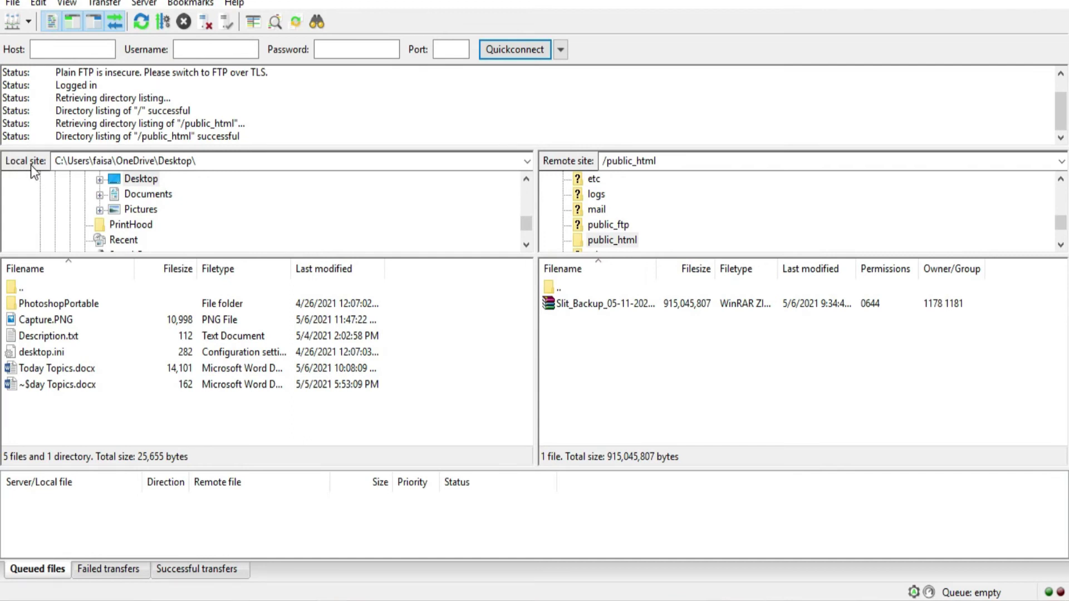
scroll(170, 189, "up", 5)
scroll(167, 186, "up", 10)
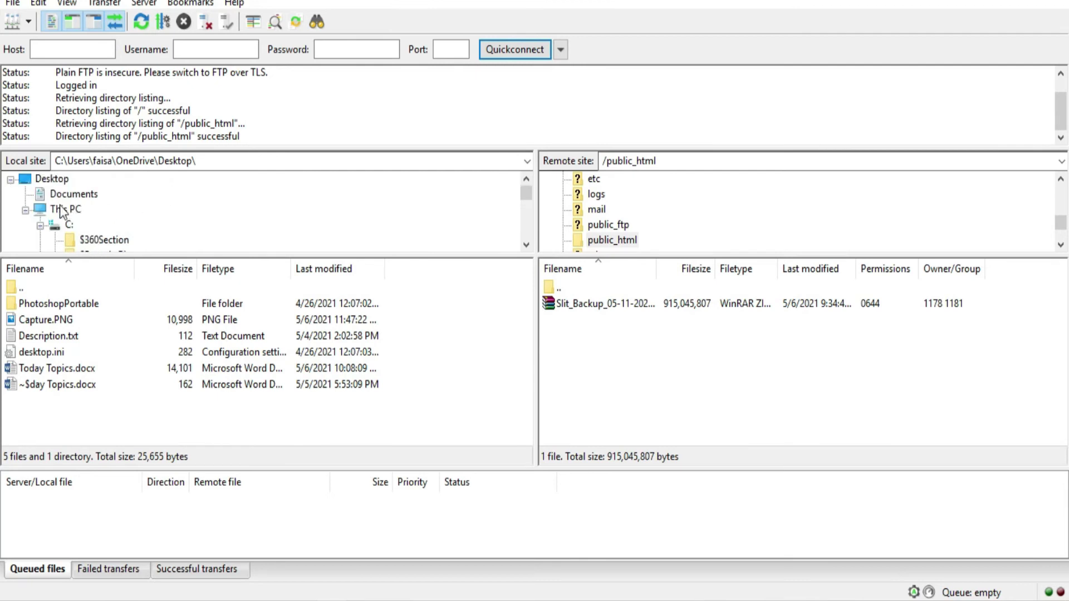
scroll(95, 180, "down", 1)
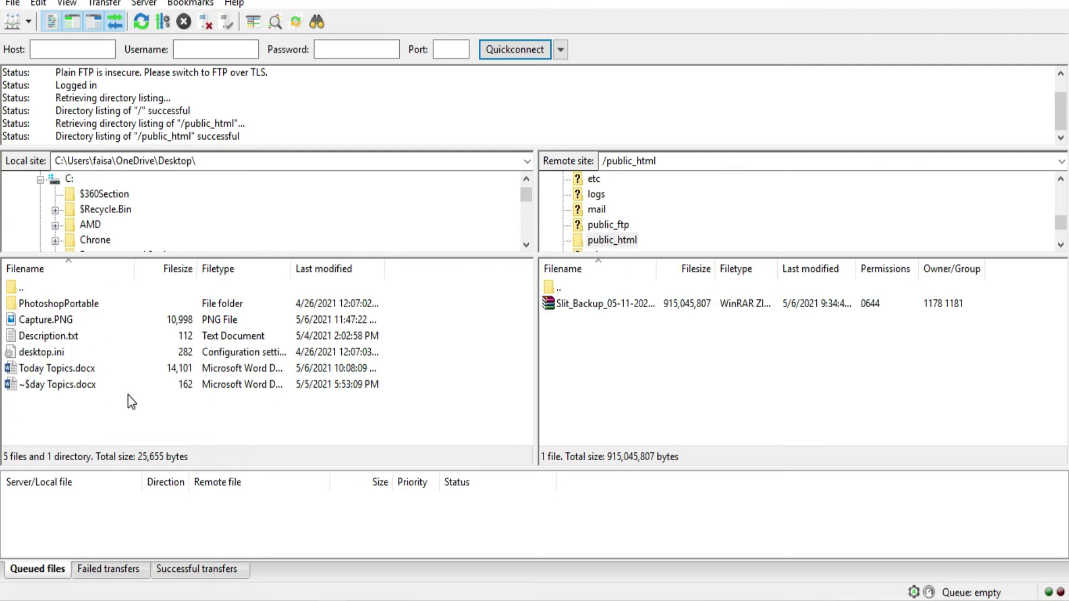
scroll(167, 220, "up", 1)
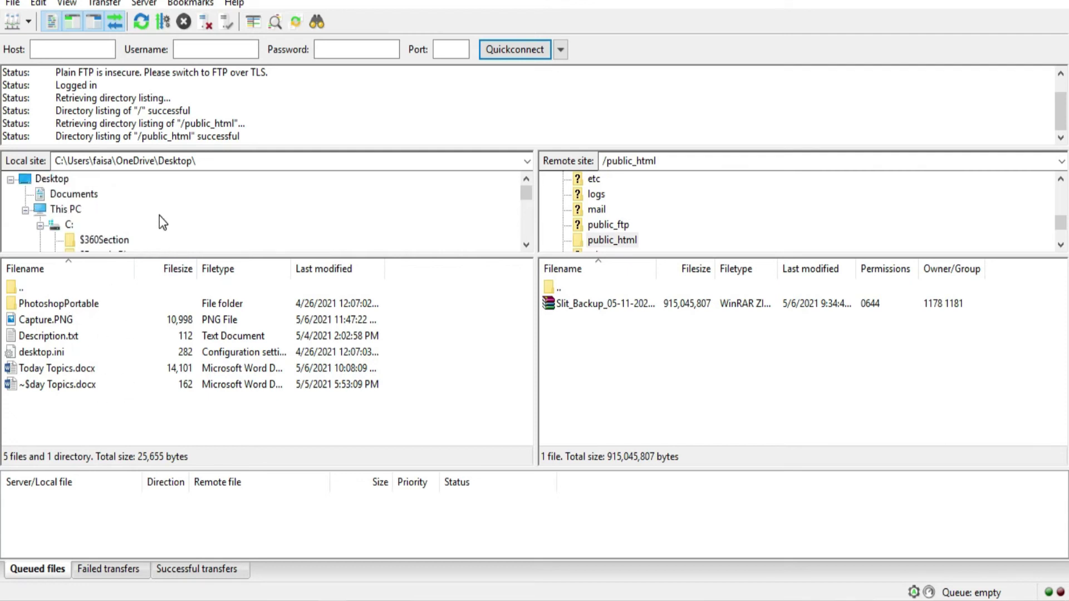
left_click(70, 194)
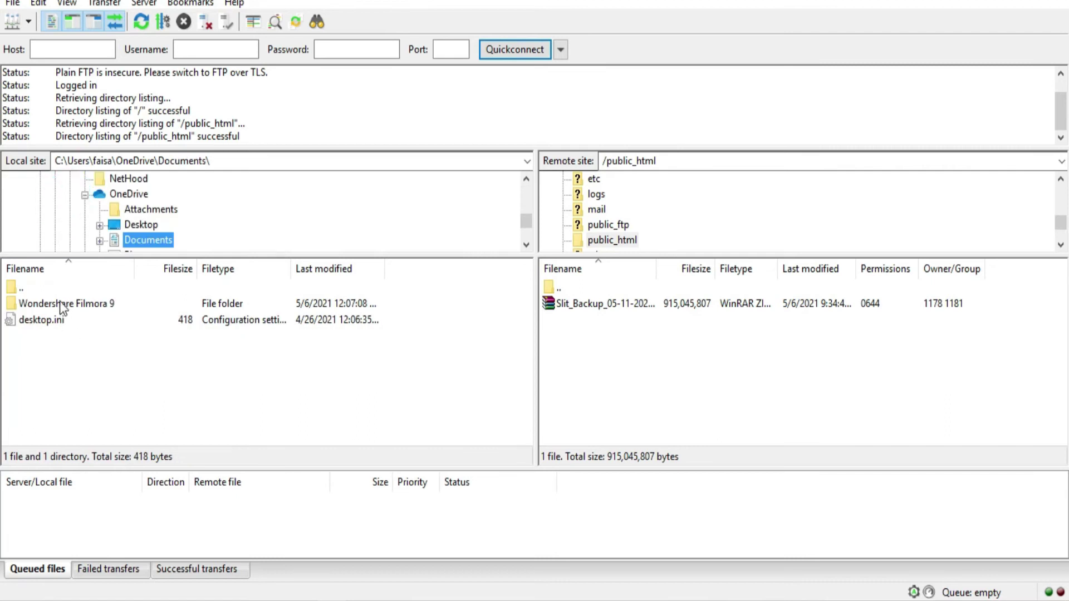
scroll(181, 207, "up", 3)
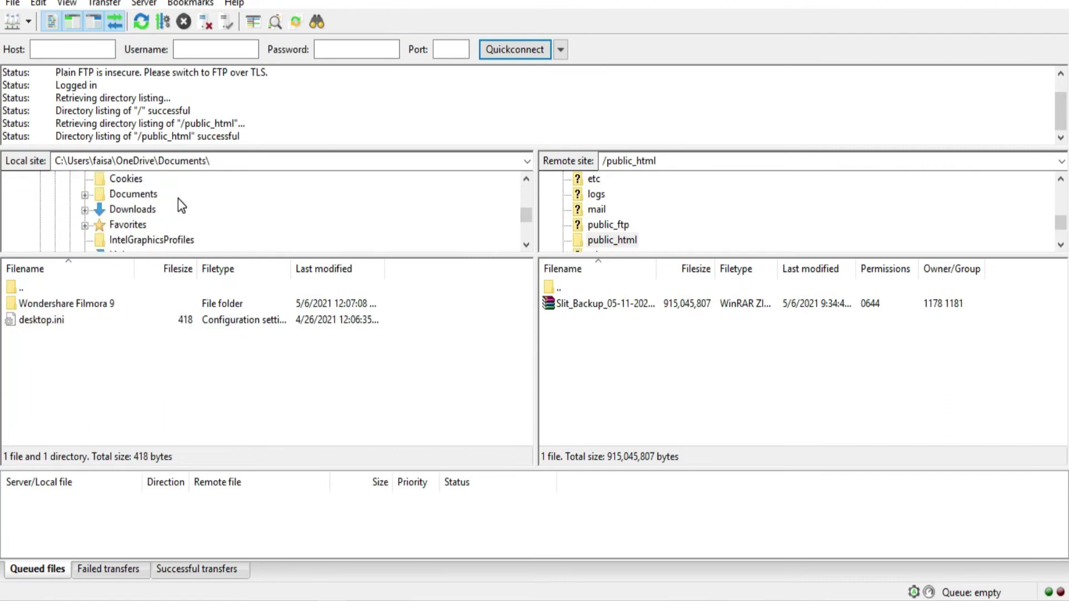
left_click(138, 210)
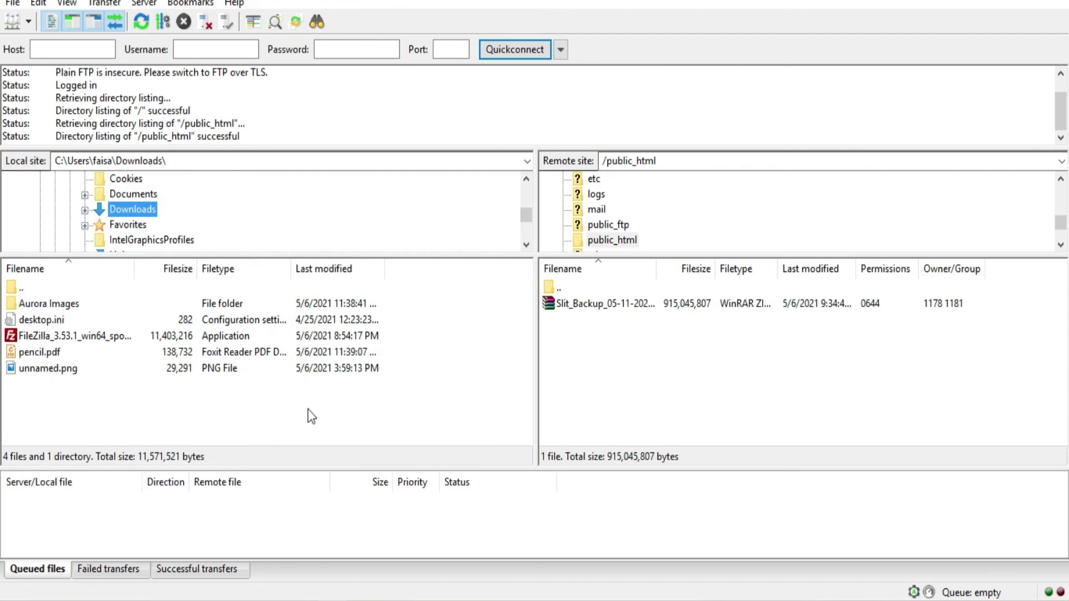
Step: Browse the remote site's folder tree and look through the contents of the ssl and tmp folders
scroll(638, 211, "up", 5)
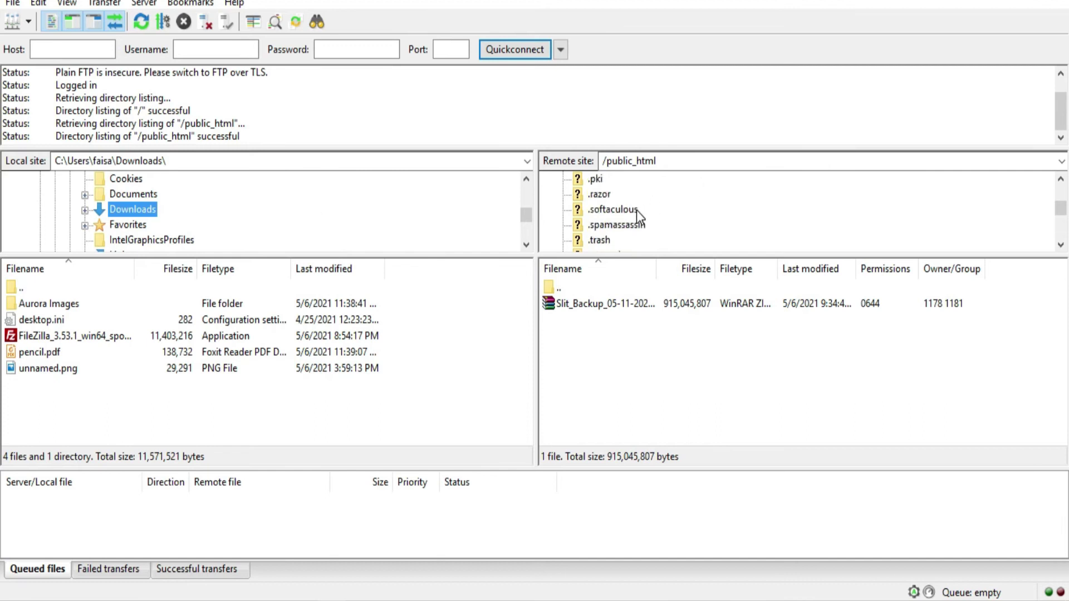
scroll(615, 200, "down", 5)
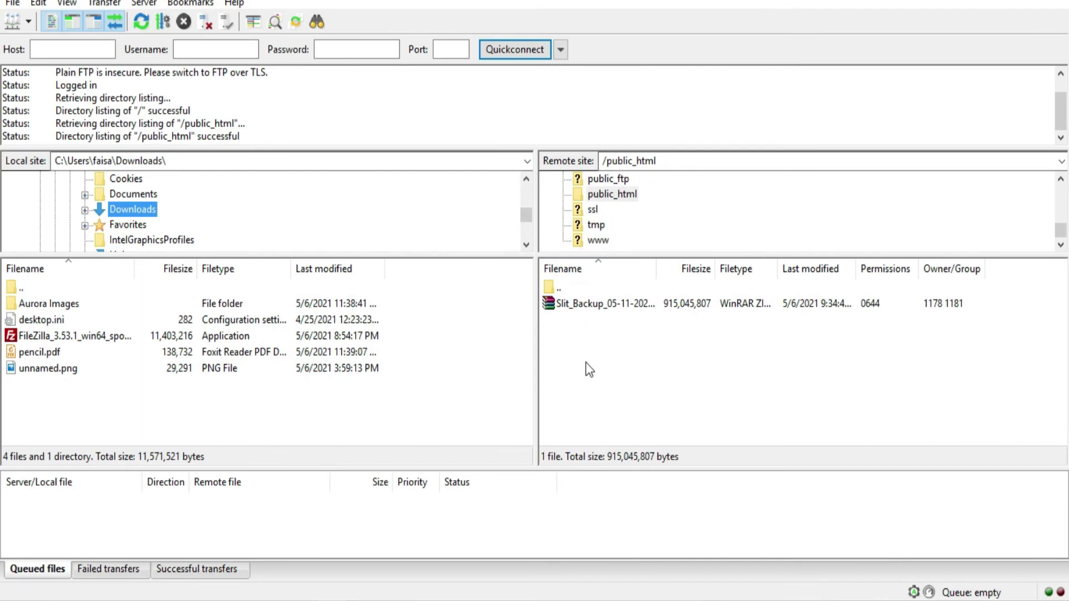
left_click(577, 208)
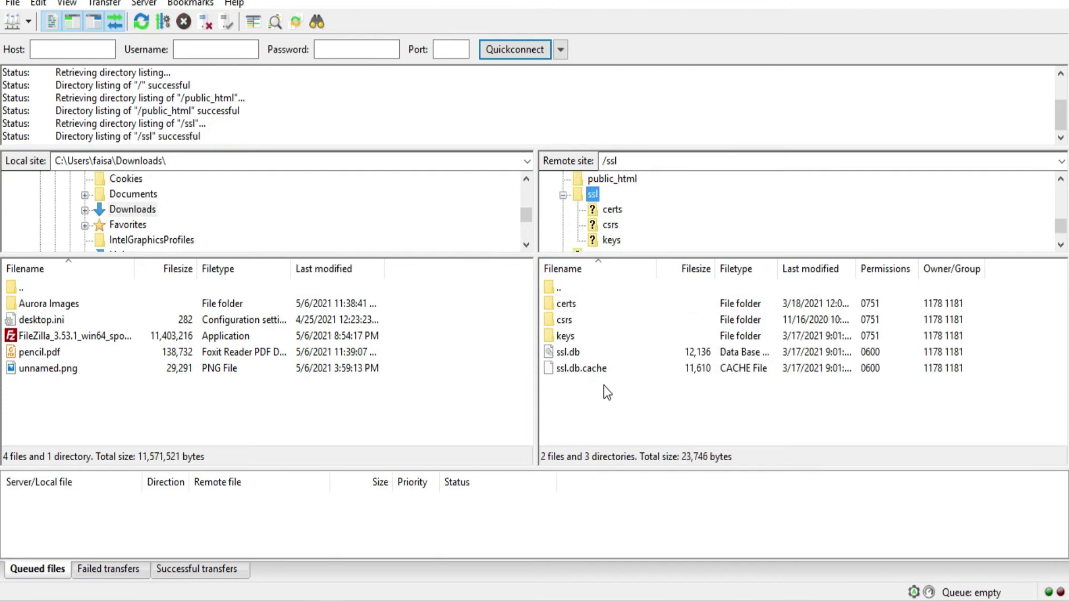
scroll(627, 206, "down", 1)
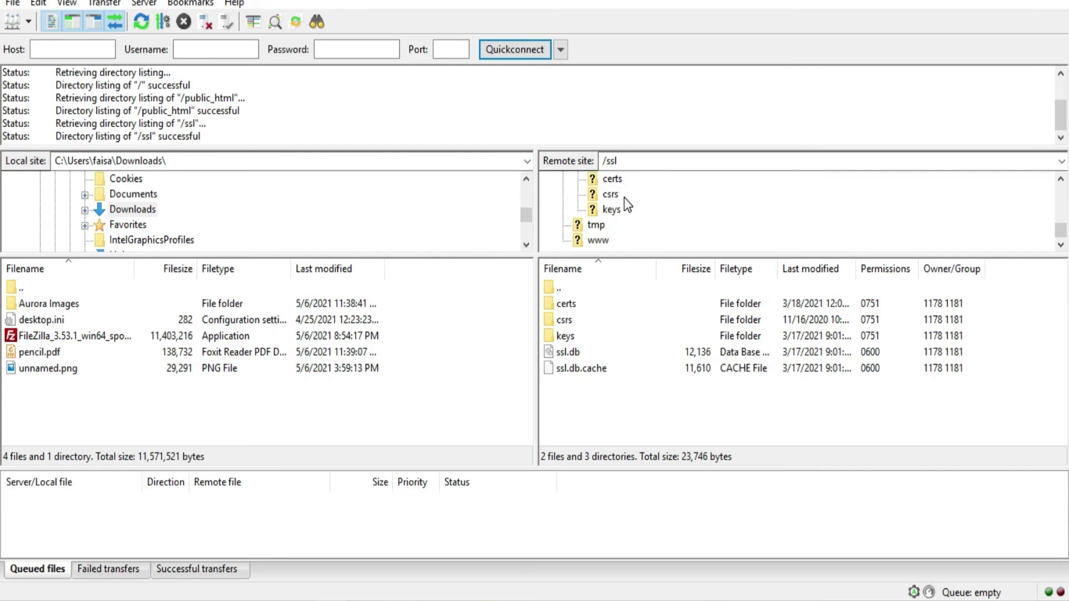
left_click(579, 228)
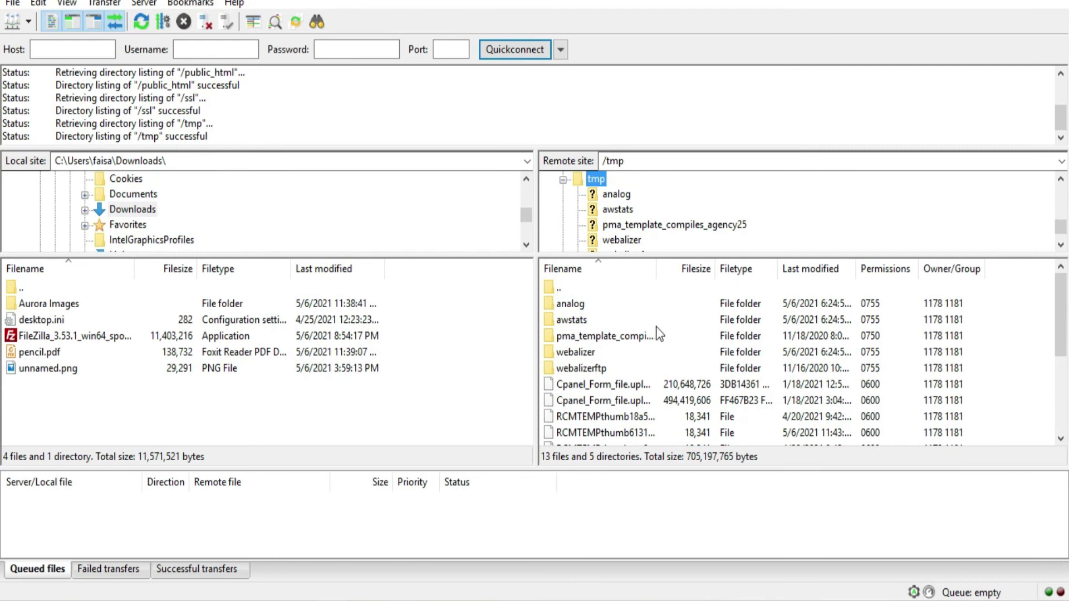
scroll(657, 328, "down", 3)
scroll(656, 336, "up", 3)
Step: Switch to Chrome and reload the agency25marketing.com index page
mouse_move(245, 600)
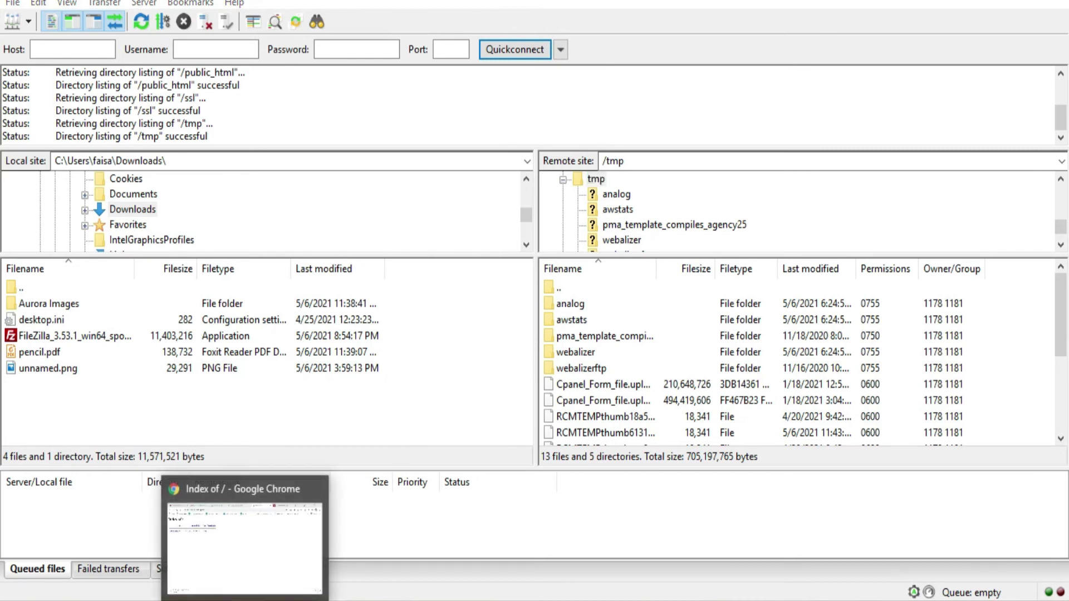
left_click(245, 600)
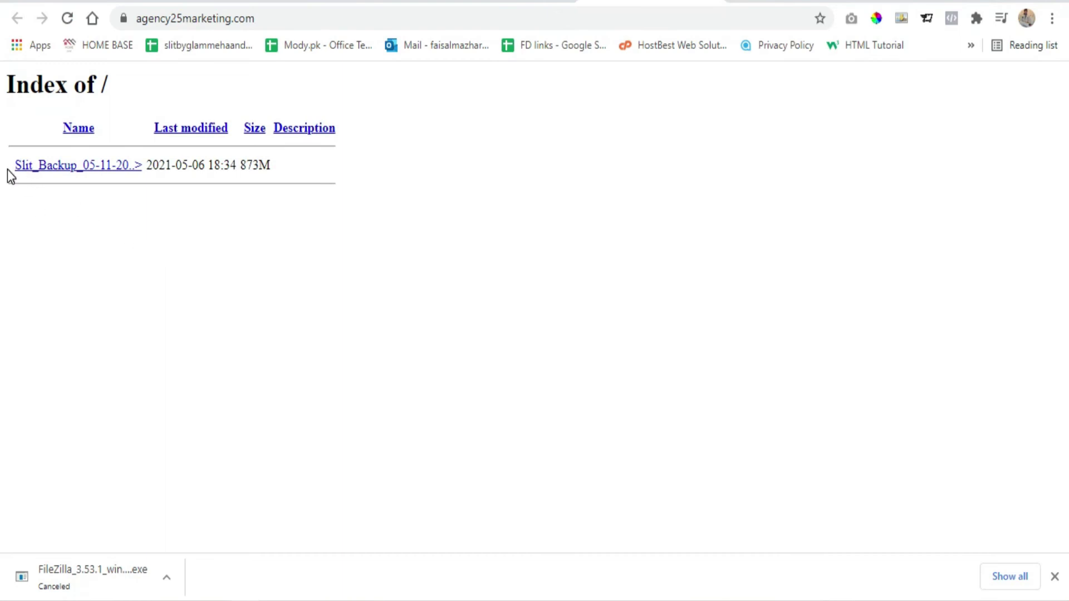
left_click(67, 19)
Step: Minimize Chrome and FileZilla, create a text document named index.html on the desktop, and place it among the other icons below Photoshop
left_click(982, 5)
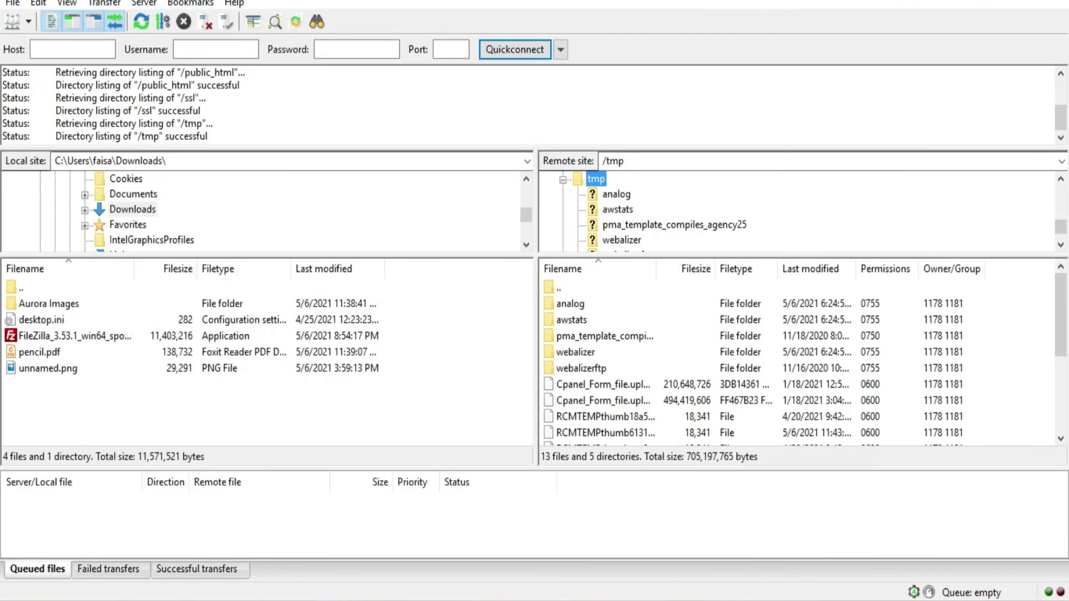
left_click(984, 5)
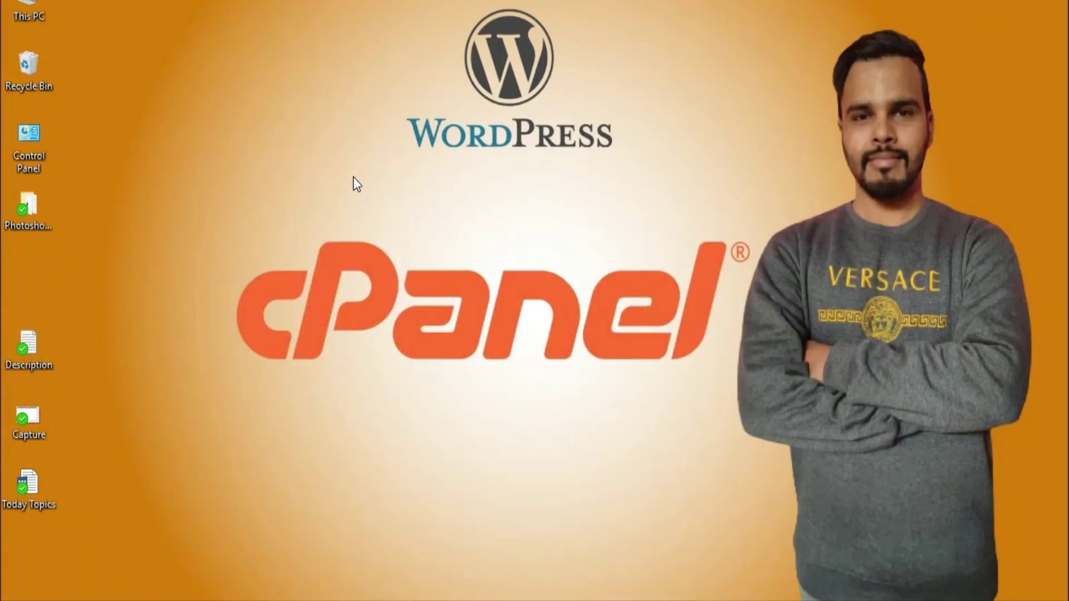
right_click(354, 178)
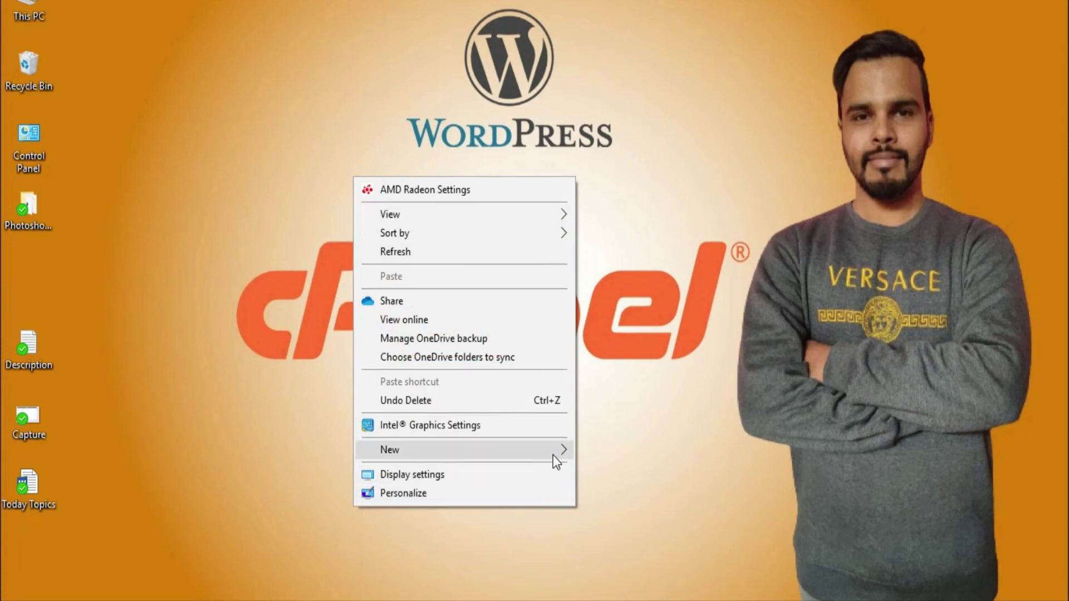
mouse_move(553, 456)
left_click(605, 412)
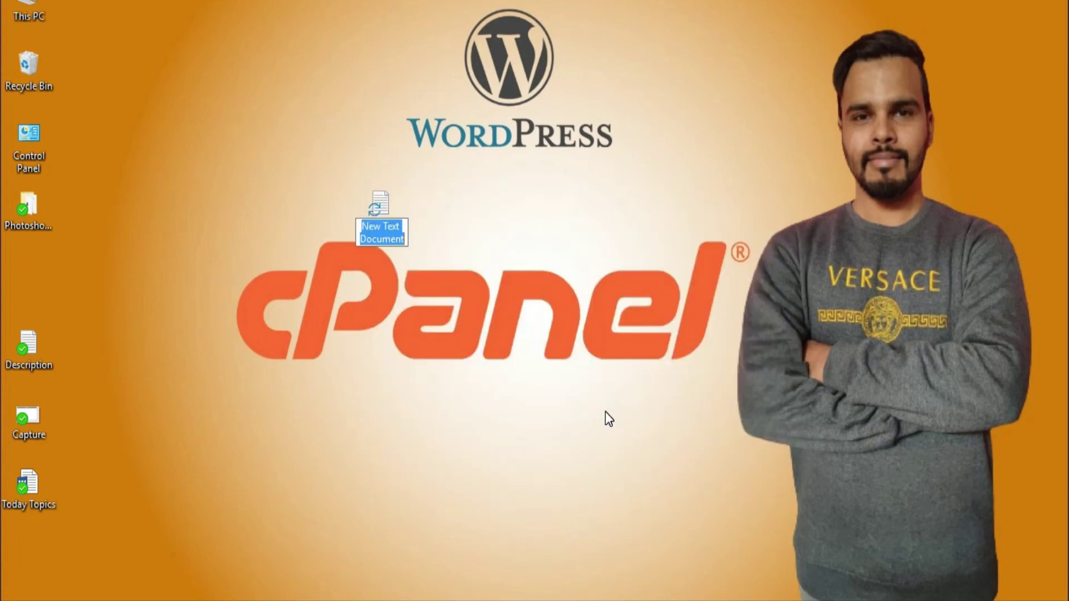
type("index")
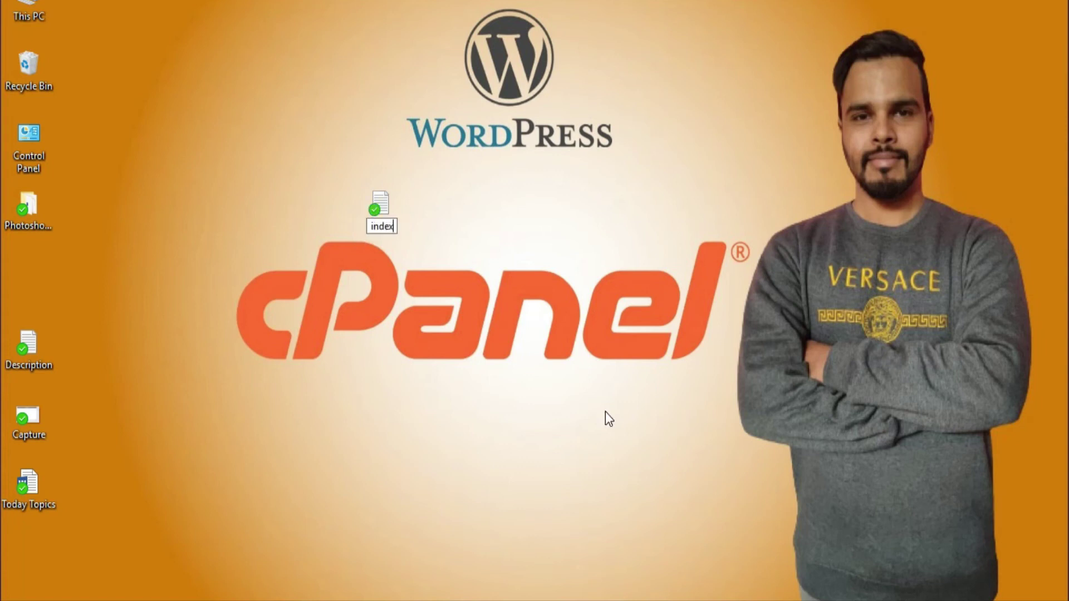
type(".html")
key("Return")
left_click(478, 323)
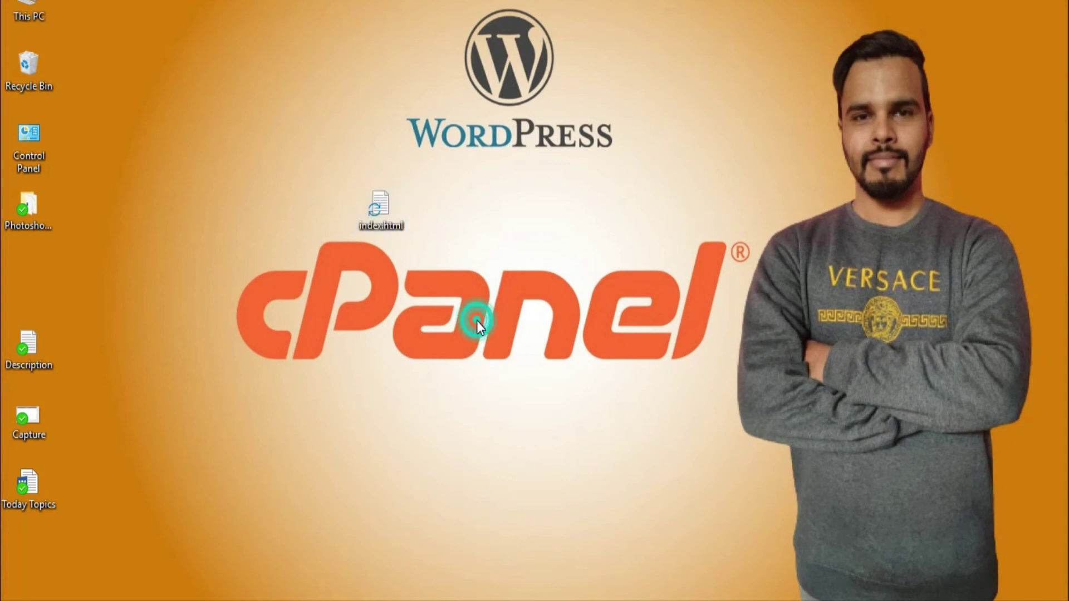
left_click_drag(305, 235, 29, 273)
left_click(145, 293)
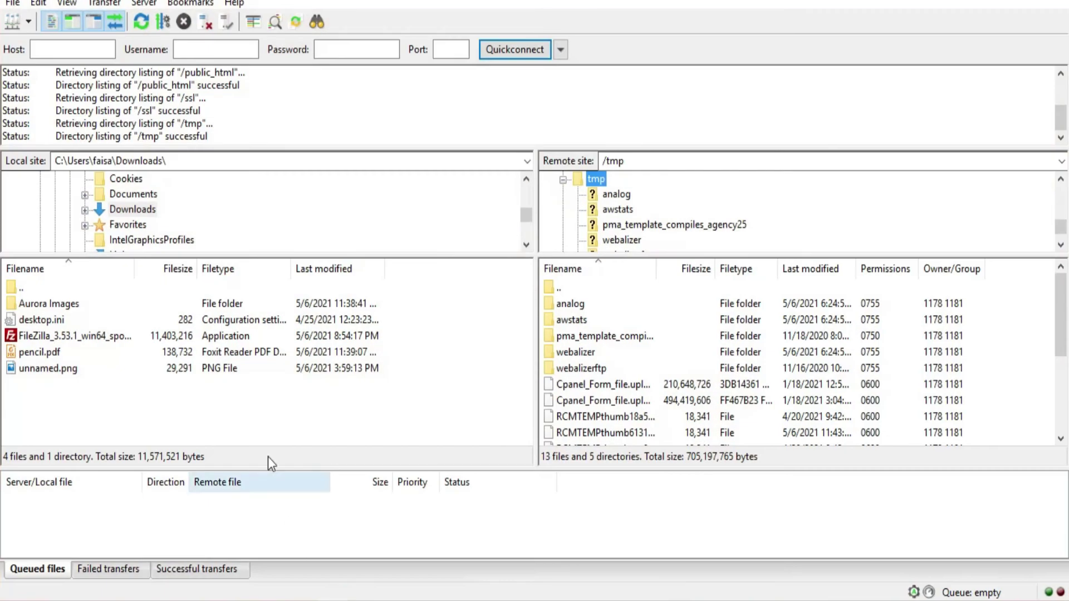
Step: In FileZilla, open the Desktop folder on the local site and select index.html.txt
scroll(144, 196, "up", 10)
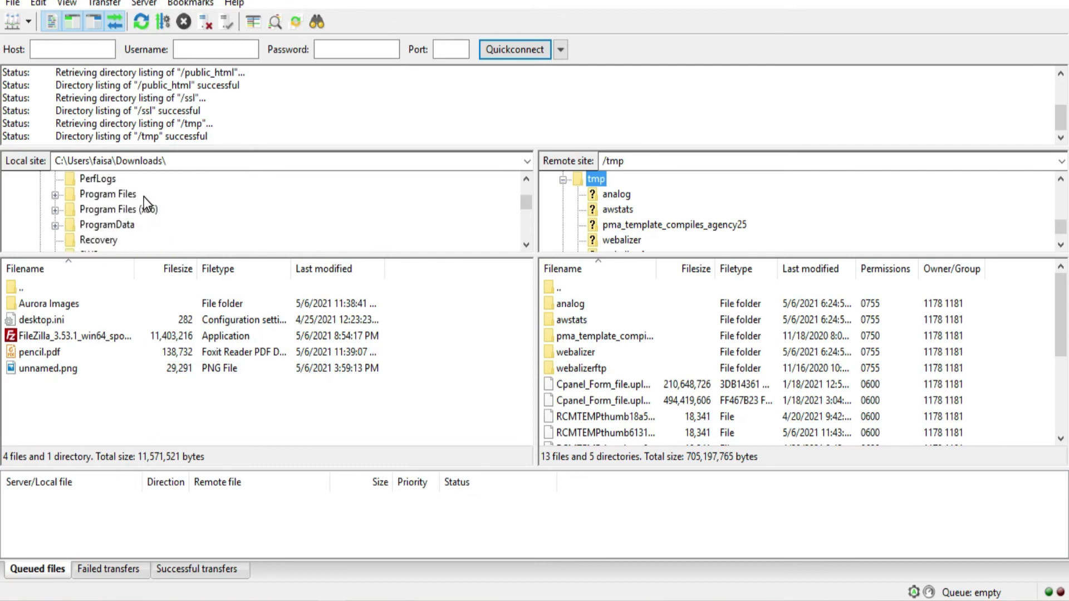
scroll(112, 189, "up", 2)
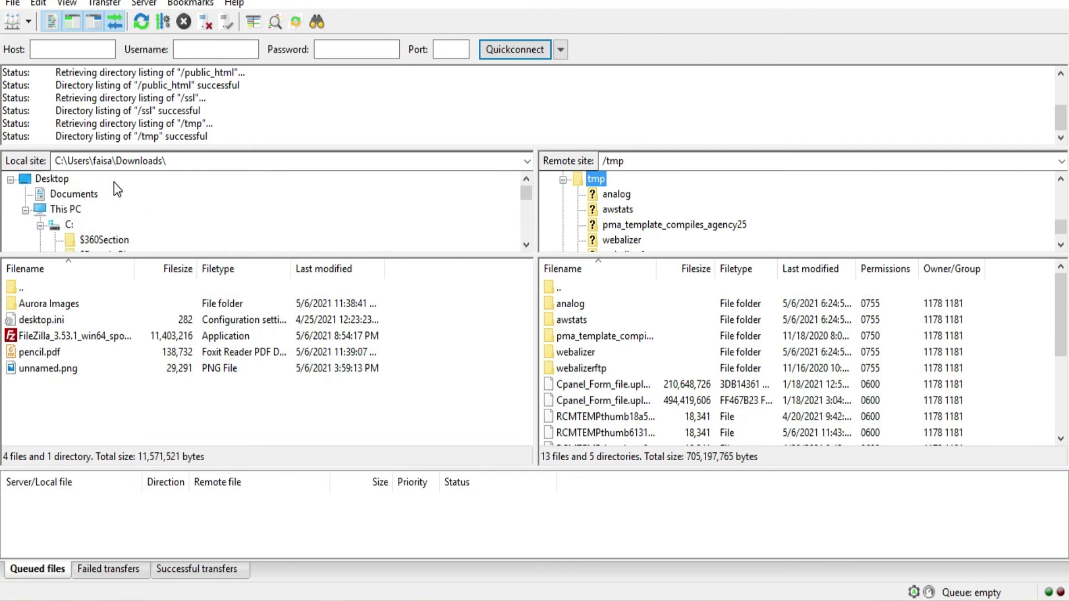
left_click(50, 178)
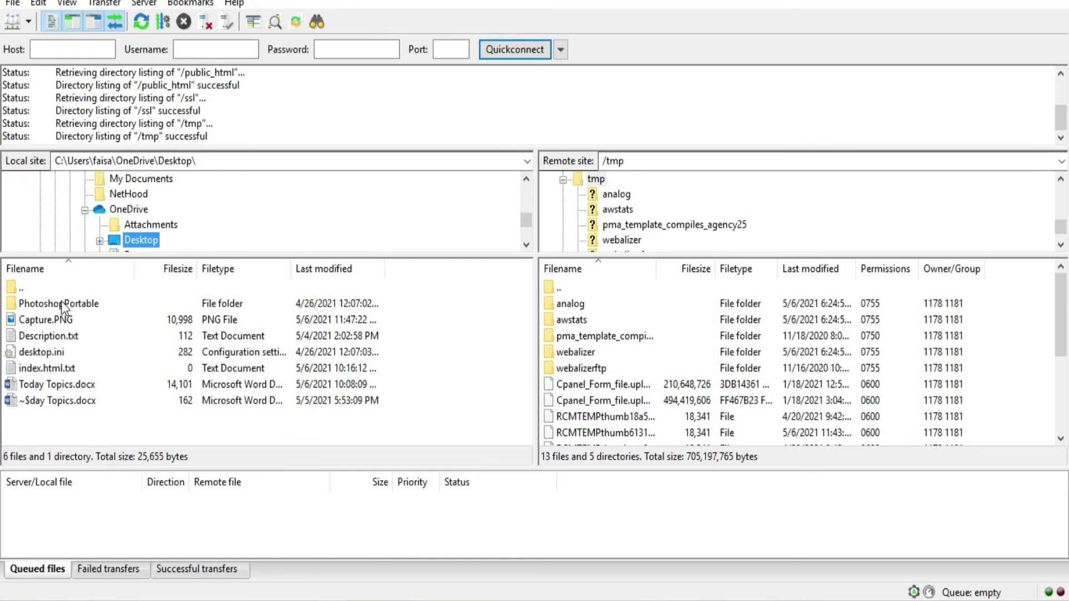
left_click(34, 367)
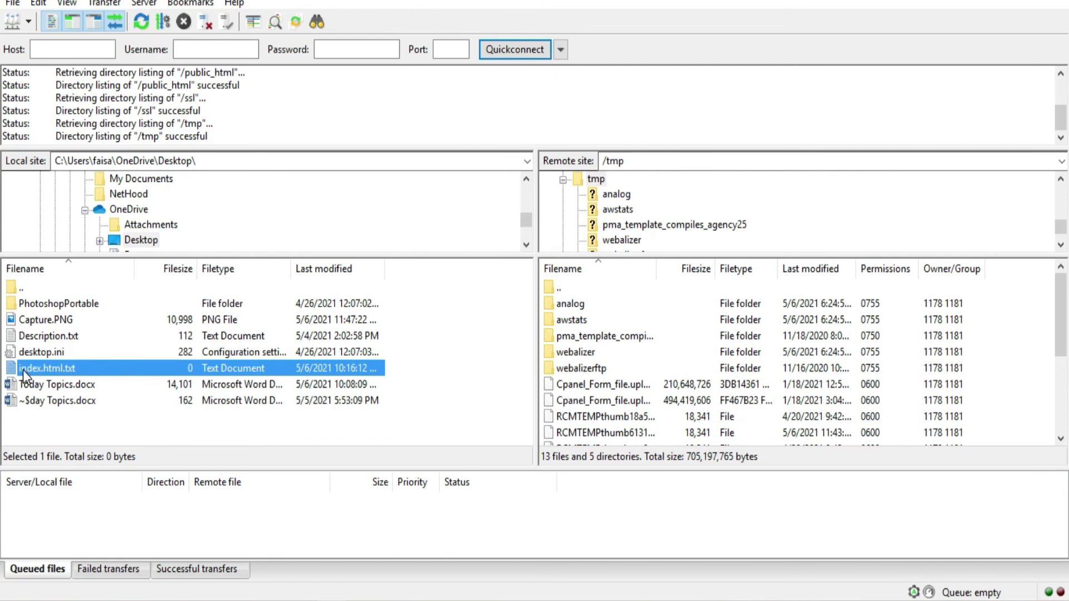
left_click_drag(22, 368, 255, 387)
Step: Open the remote site's public_html folder, upload index.html.txt into it, and dismiss the transfer notification
scroll(620, 215, "up", 2)
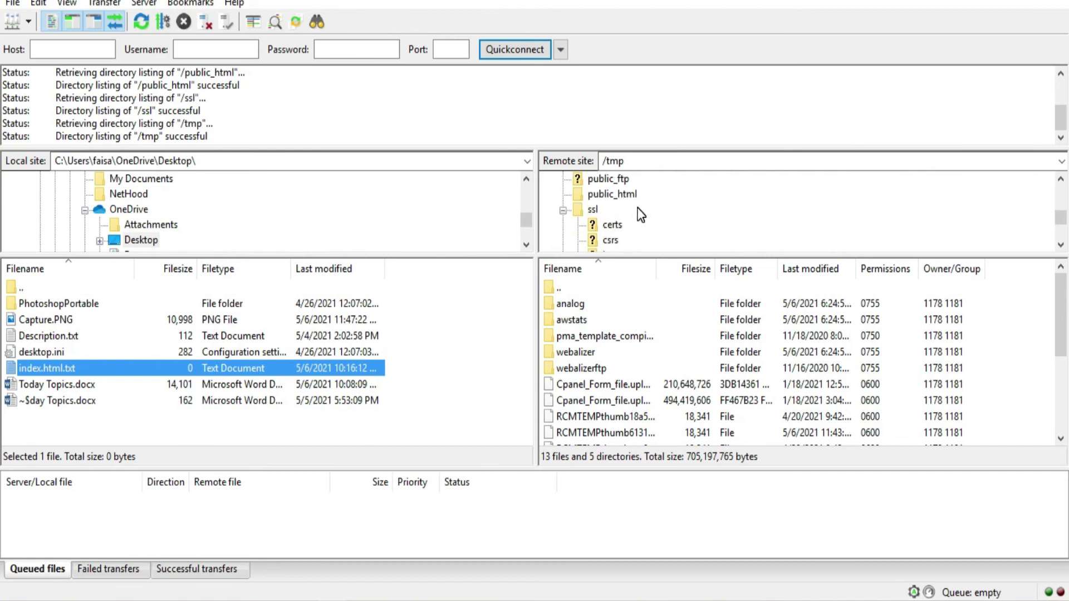
left_click(589, 193)
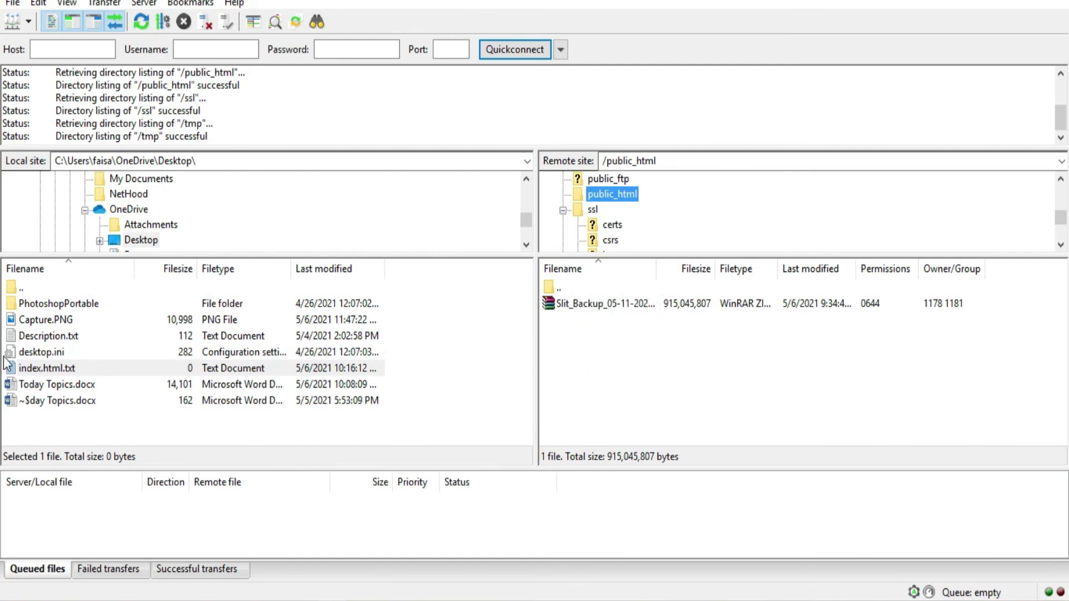
left_click_drag(11, 368, 696, 333)
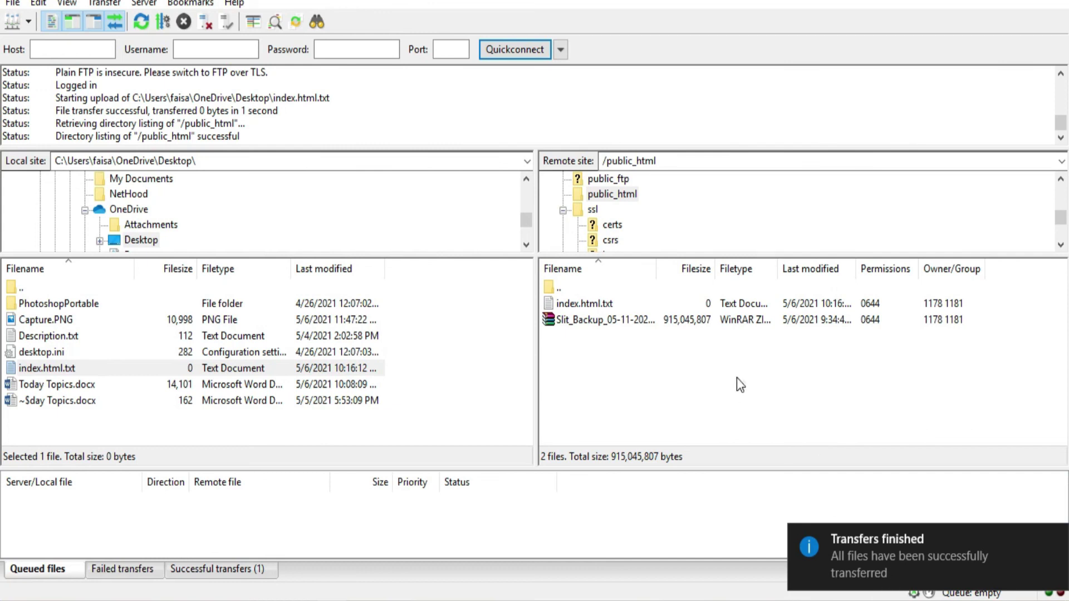
left_click(1053, 540)
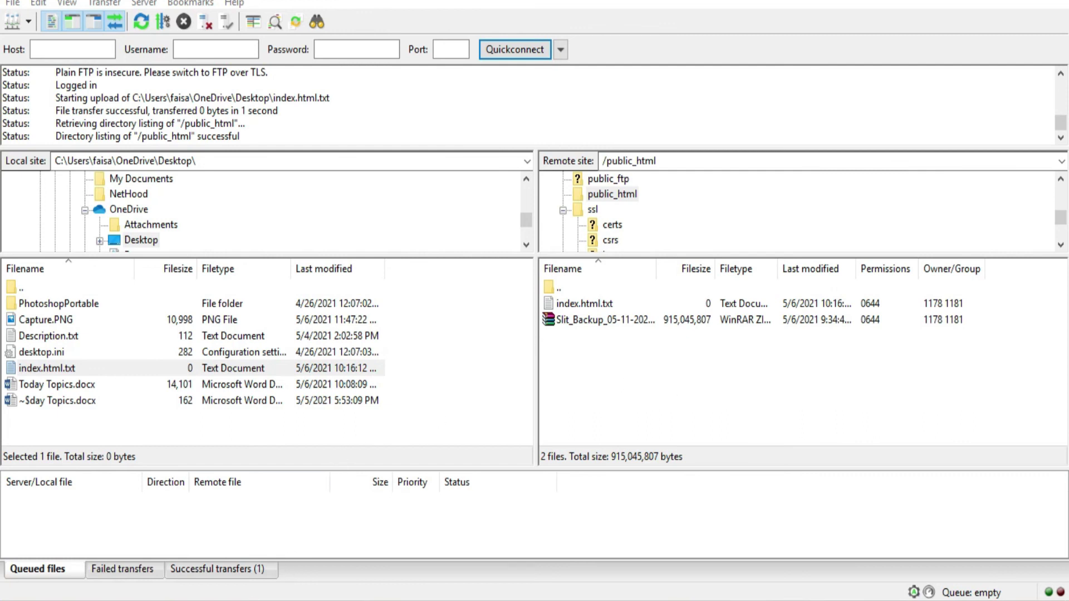
Step: Switch to Chrome, reload the website's index, view index.html.txt, and return to the index
key("alt+Tab")
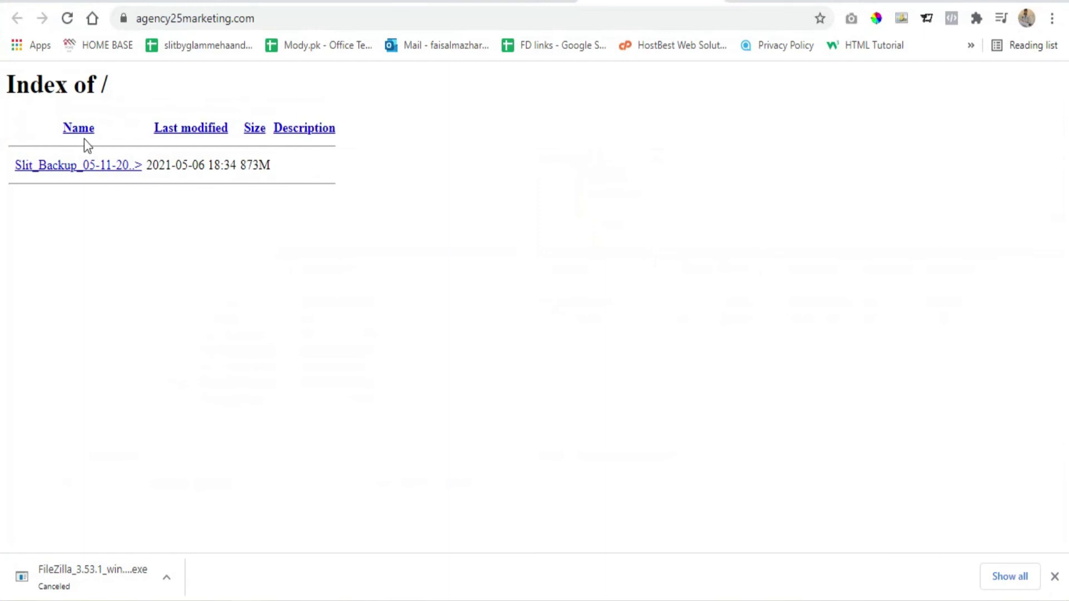
left_click(66, 20)
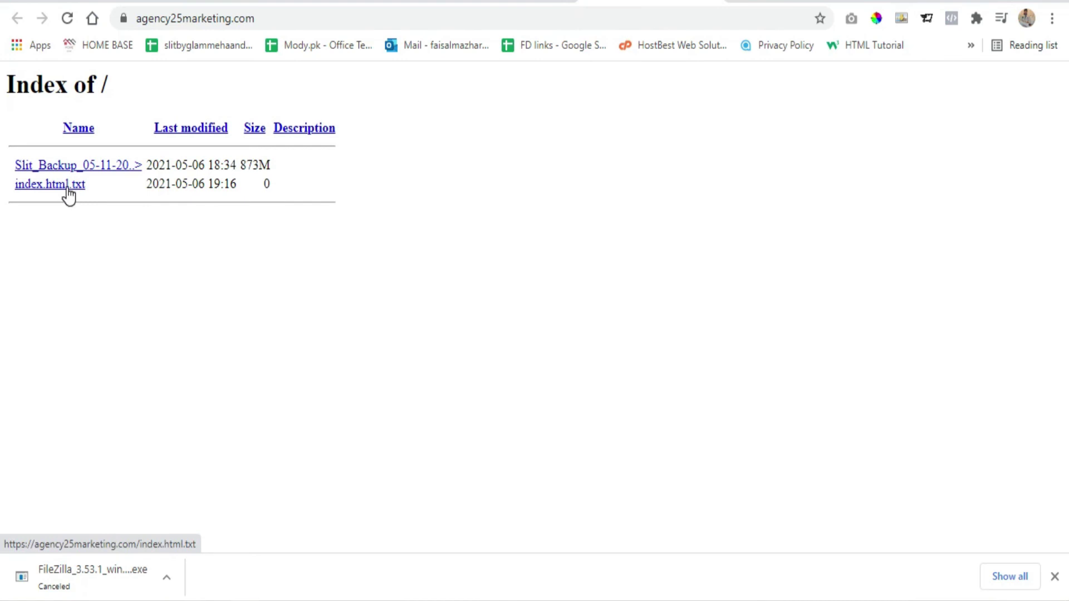
left_click(70, 185)
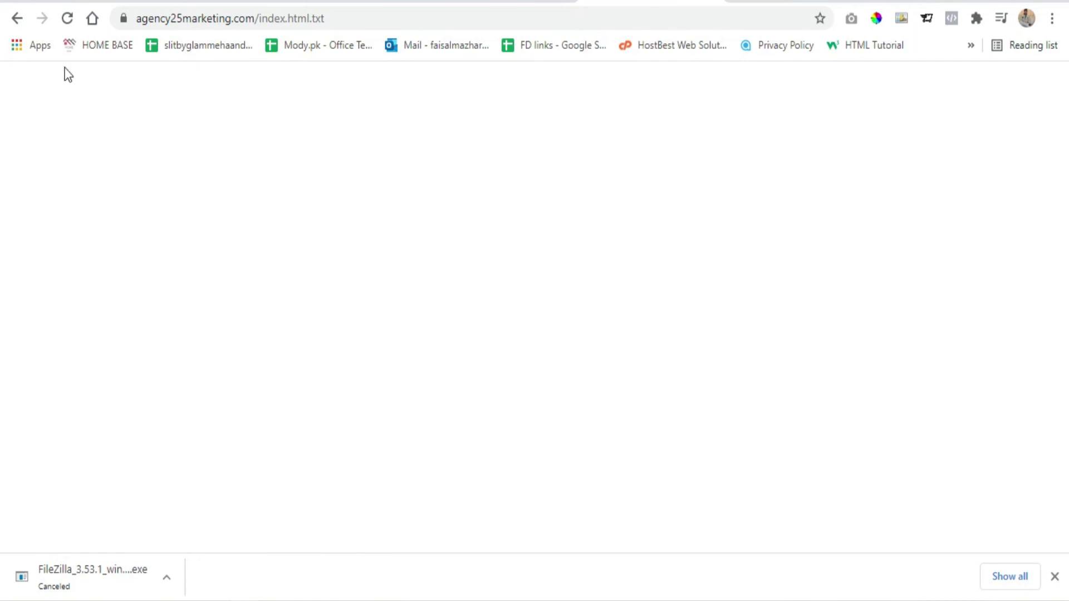
left_click(22, 24)
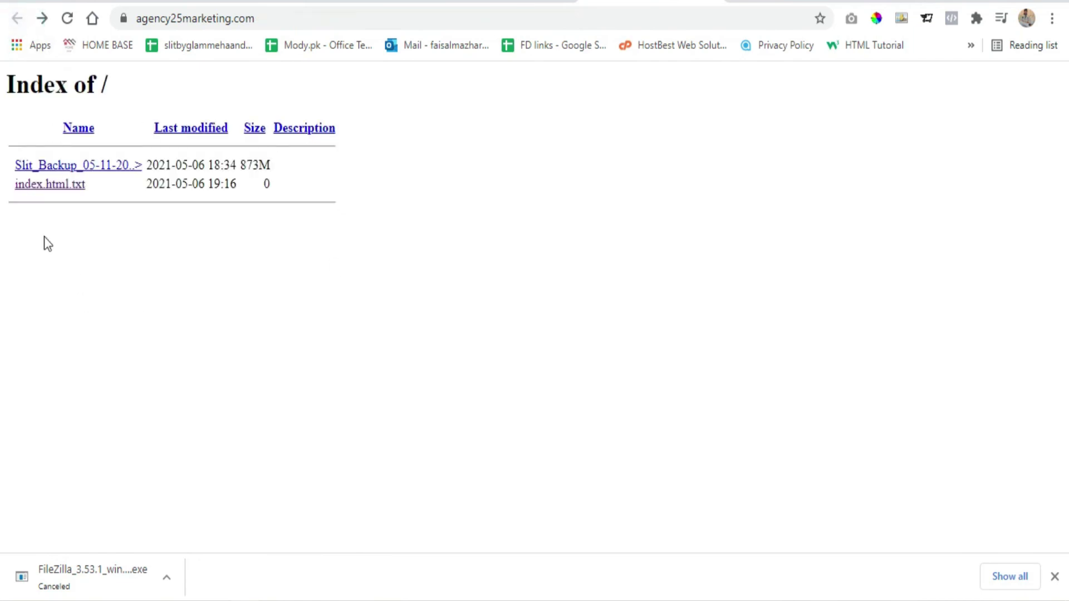
Step: Check for index.html.txt in public_html through the cPanel File Manager, then switch back to FileZilla
left_click(490, 1)
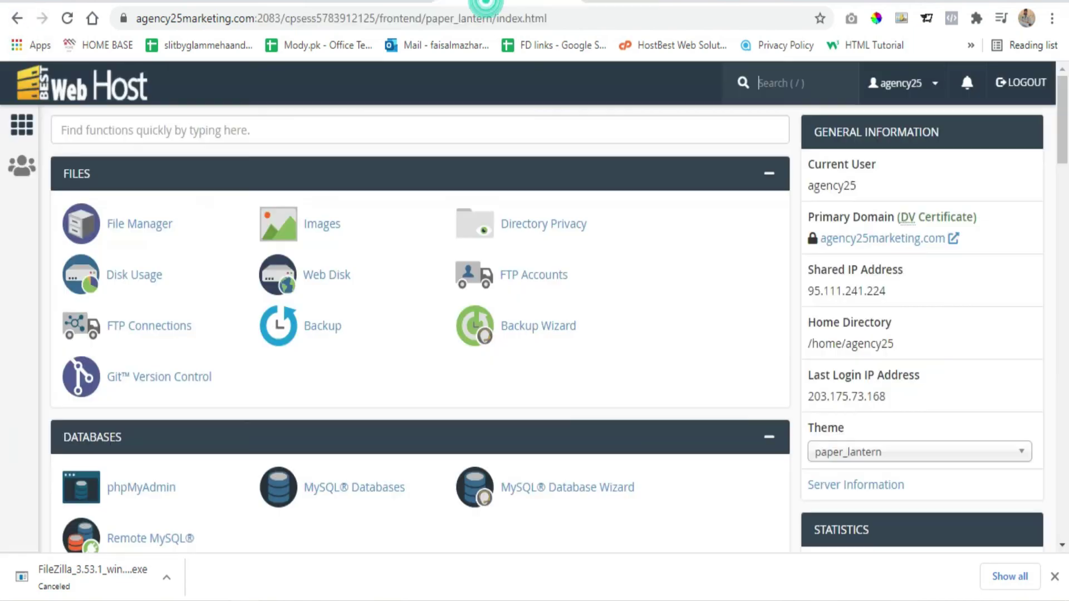
left_click(151, 225)
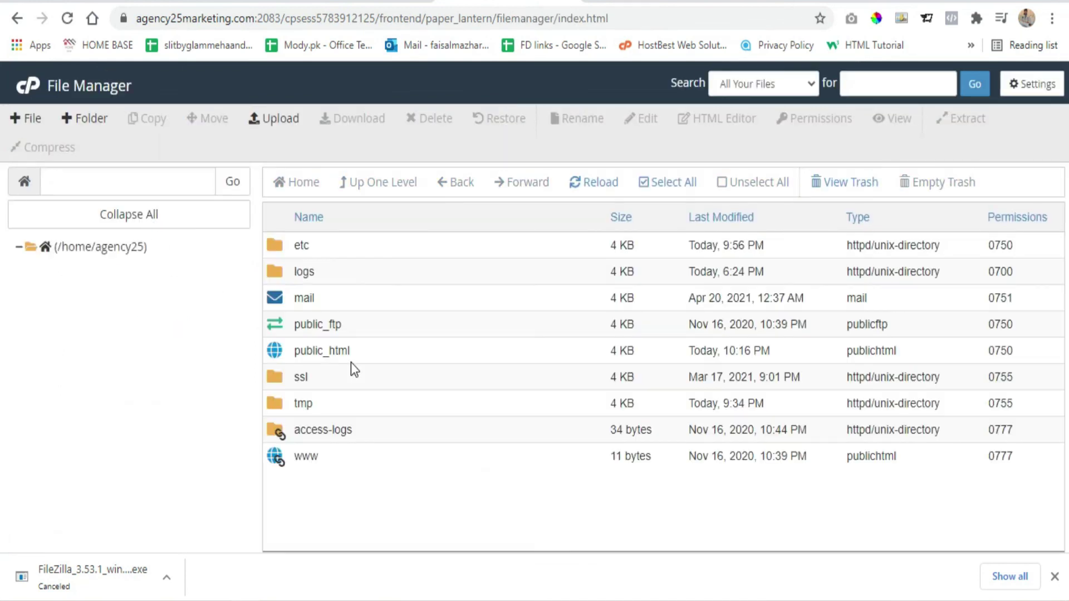
double_click(283, 348)
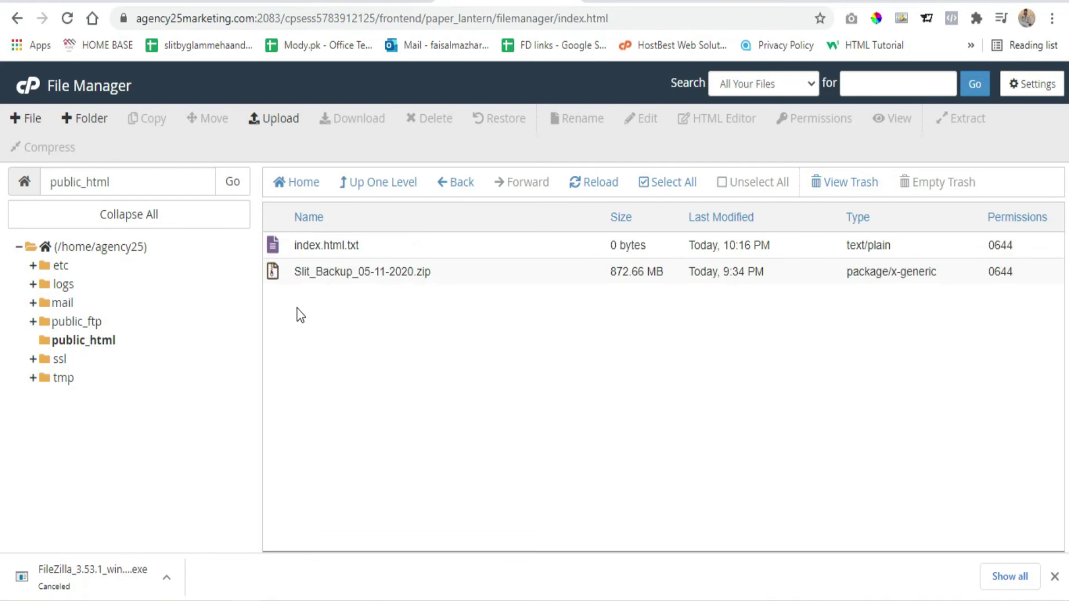
left_click(278, 249)
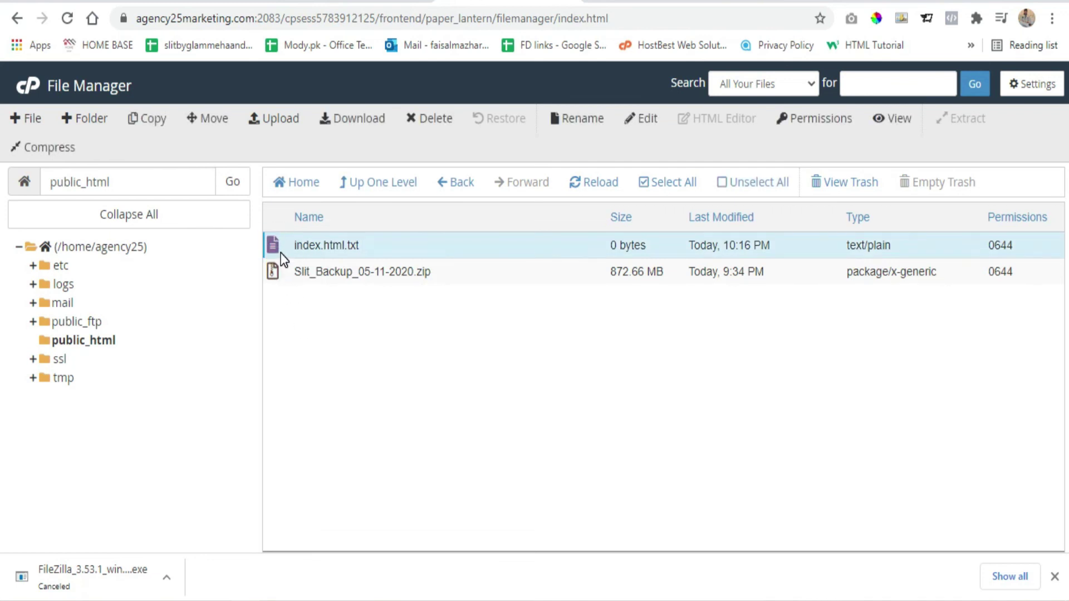
key("alt+Tab")
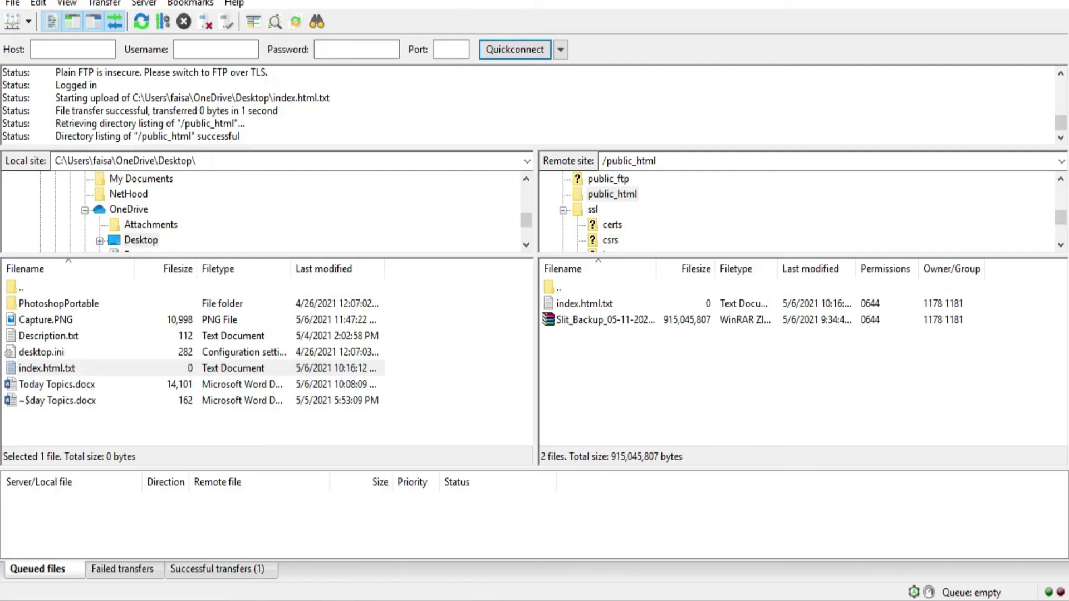